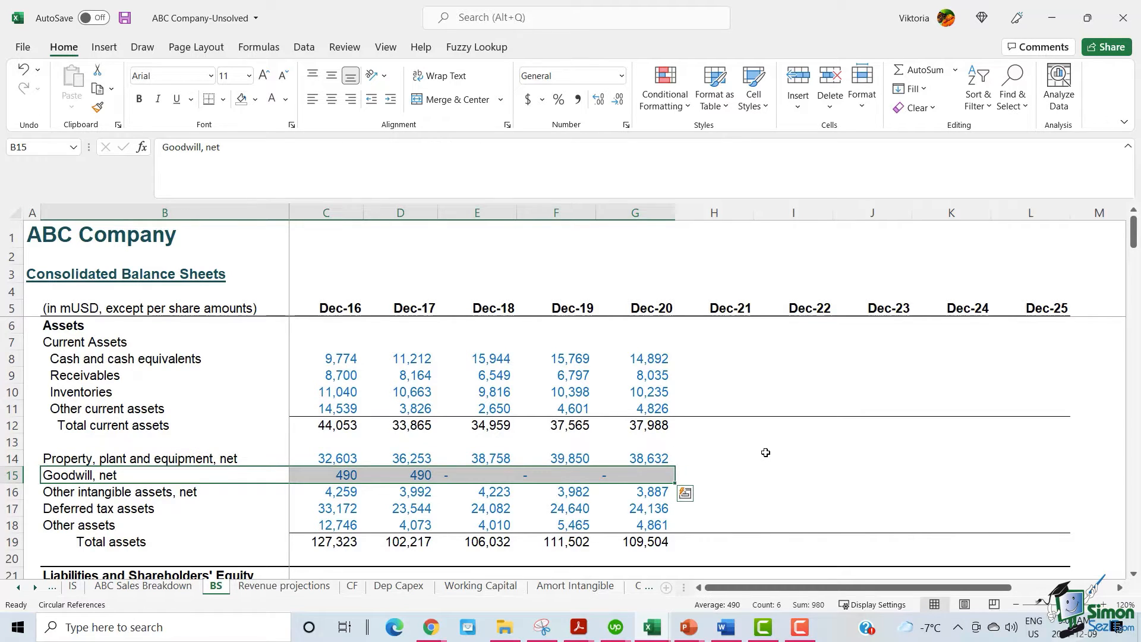
- Review the balance sheet's long-term items for Dec-16 to Dec-20: other intangible assets, long-term debt, deferred income taxes and other liabilities
{"action": "left_click_drag", "start_coordinate": [241, 494], "coordinate": [654, 508]}
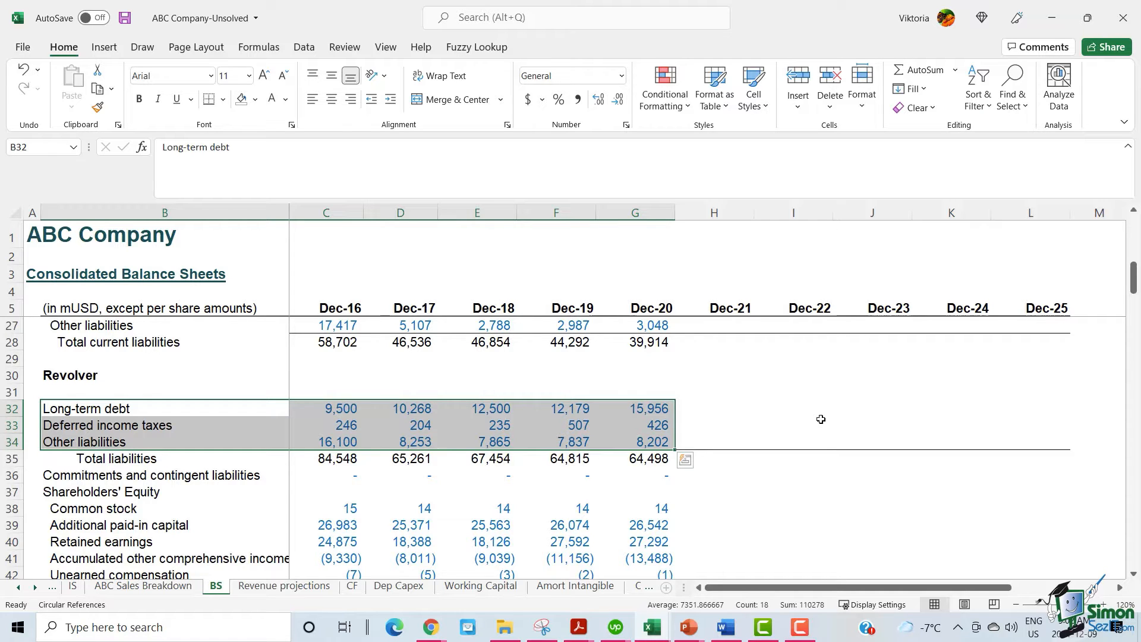
{"action": "scroll", "coordinate": [246, 434], "scroll_direction": "up", "scroll_amount": 1}
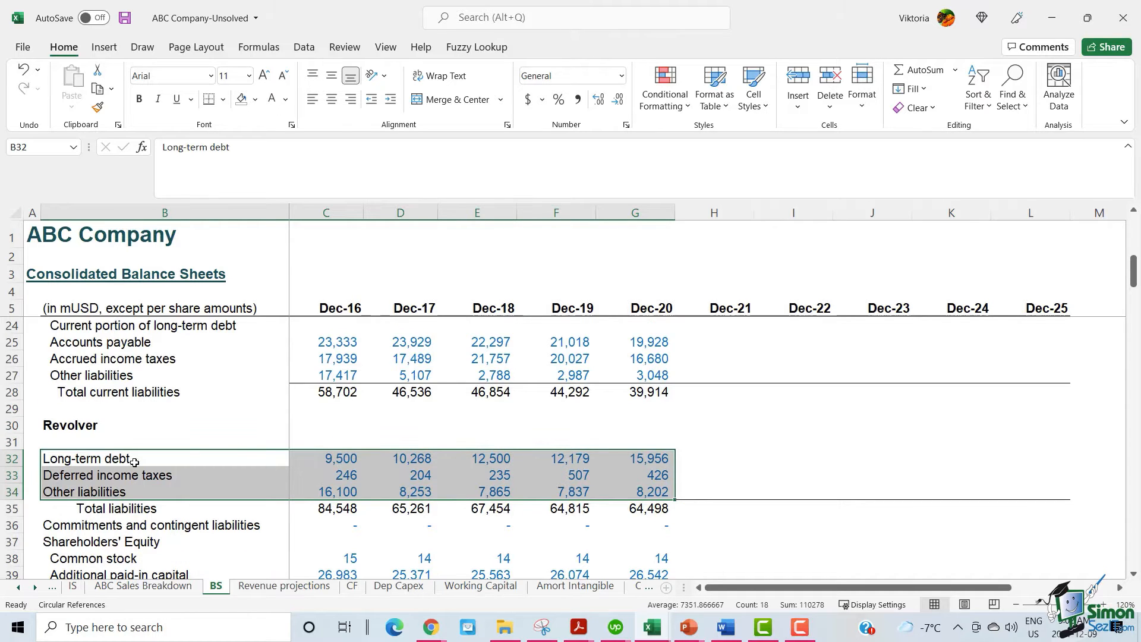
{"action": "left_click_drag", "start_coordinate": [98, 463], "coordinate": [632, 458]}
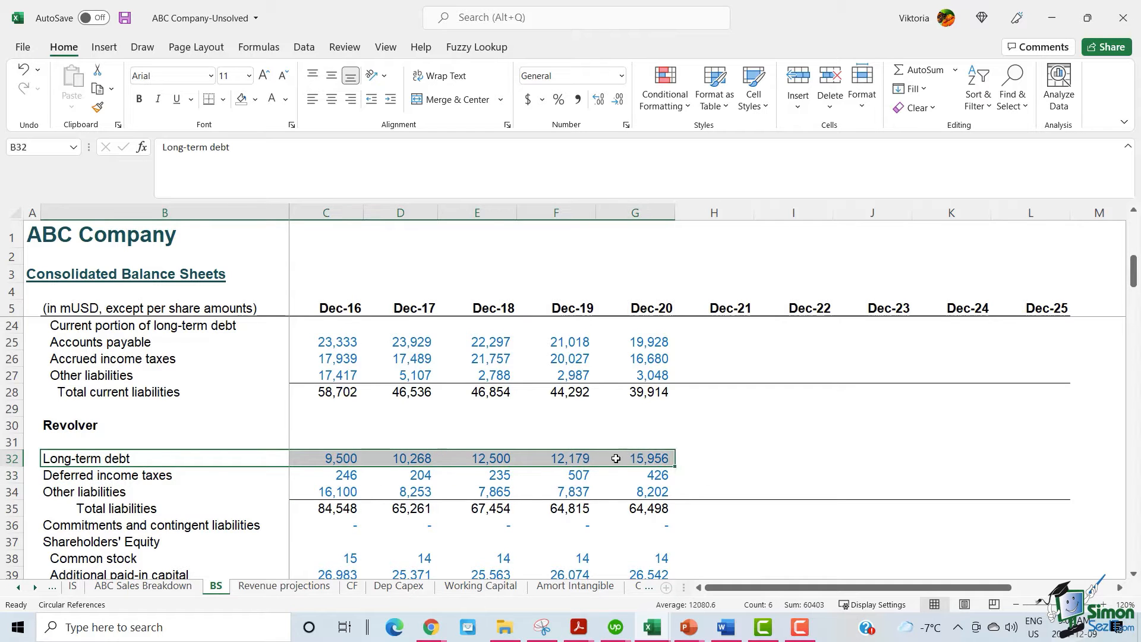
{"action": "left_click_drag", "start_coordinate": [142, 476], "coordinate": [623, 470]}
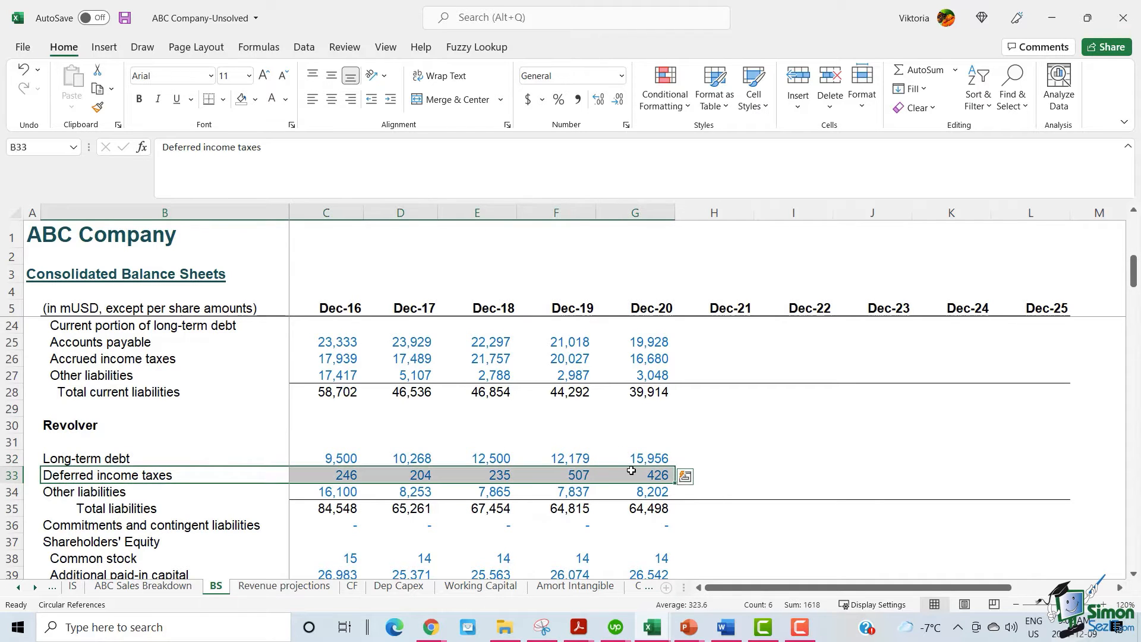
{"action": "left_click_drag", "start_coordinate": [124, 491], "coordinate": [657, 491]}
{"action": "left_click_drag", "start_coordinate": [238, 508], "coordinate": [660, 505]}
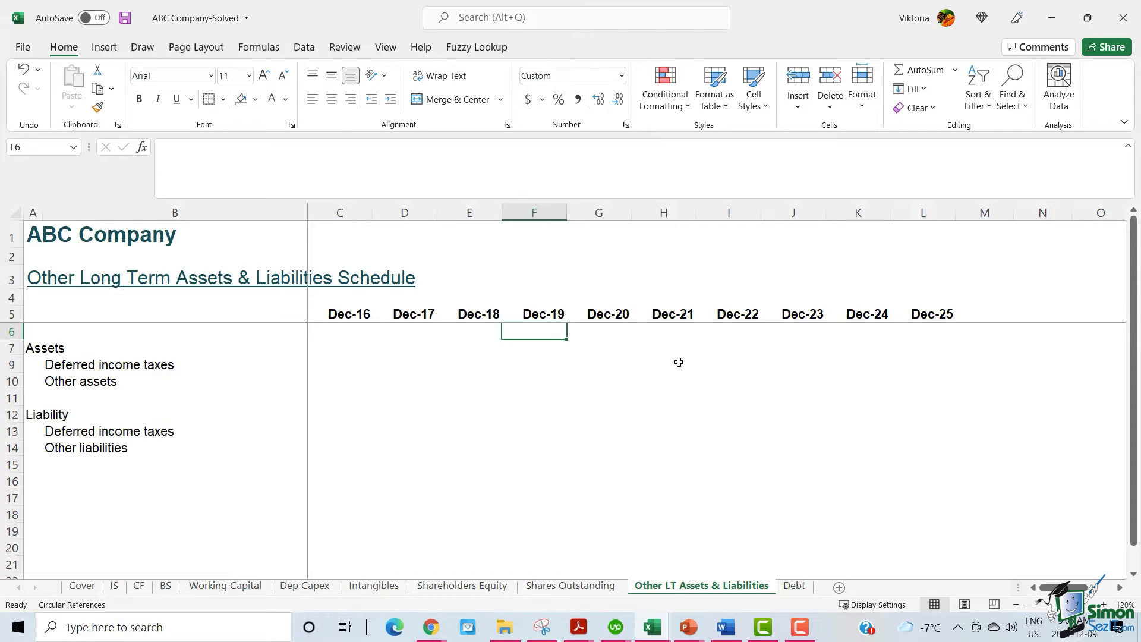
- In the solved workbook's Other LT Assets & Liabilities sheet, compare the deferred income taxes, other assets and other liabilities line items
{"action": "left_click", "coordinate": [91, 366]}
{"action": "left_click", "coordinate": [92, 431], "text": "ctrl"}
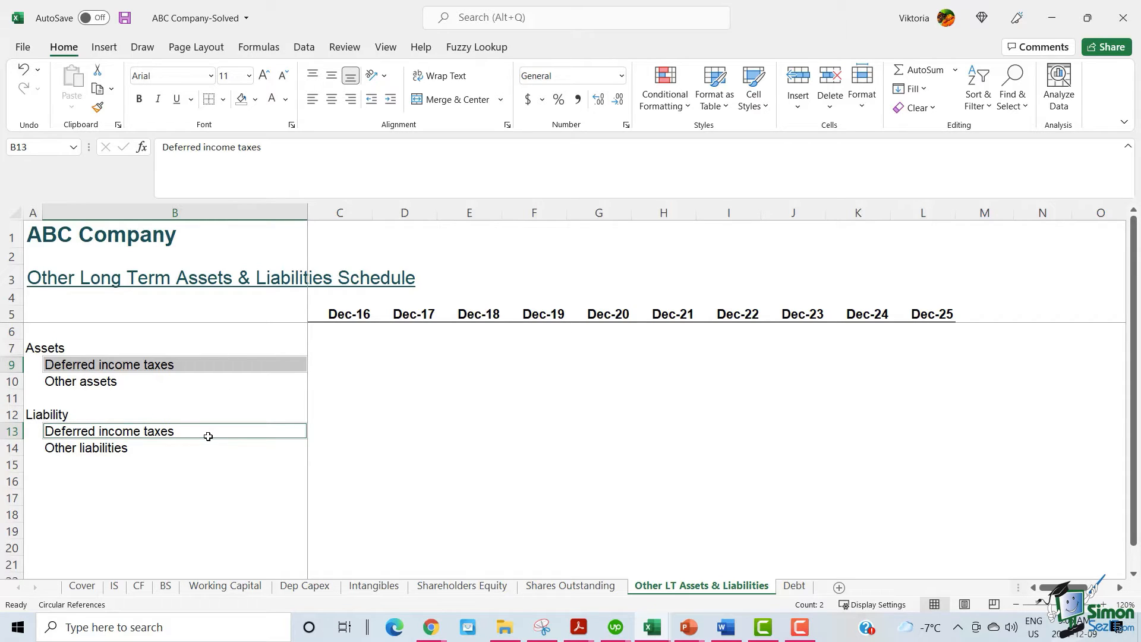
{"action": "left_click", "coordinate": [112, 384]}
{"action": "left_click", "coordinate": [90, 448], "text": "ctrl"}
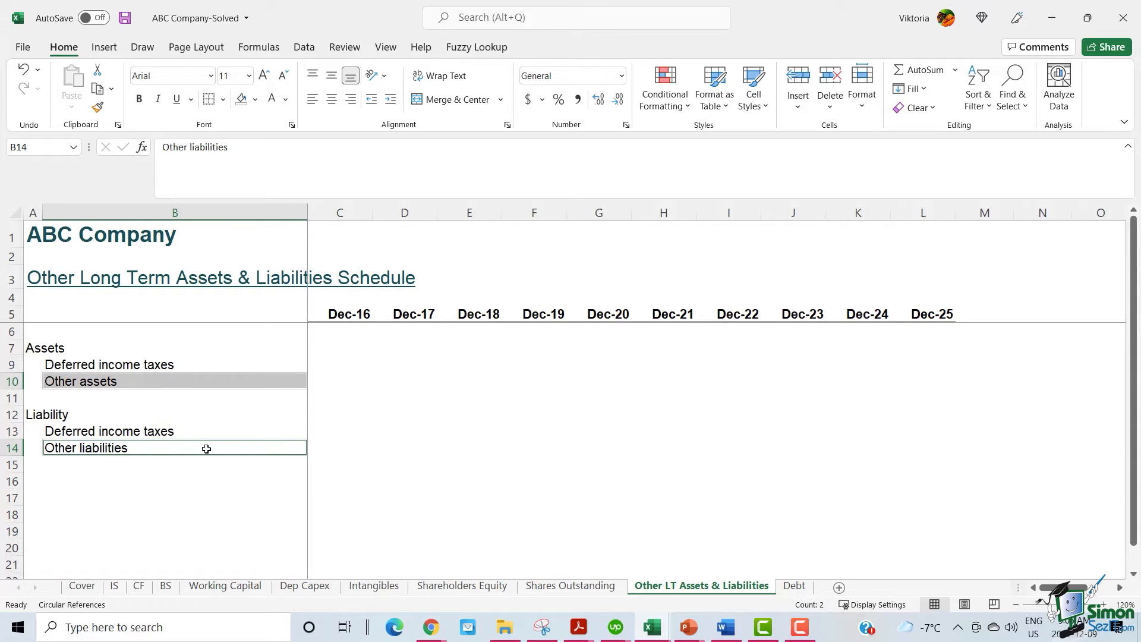
- Check deferred tax assets in balance sheet row 17 and reveal the matching links in C9:G9 of the schedule with a copied visible format
{"action": "left_click", "coordinate": [469, 364]}
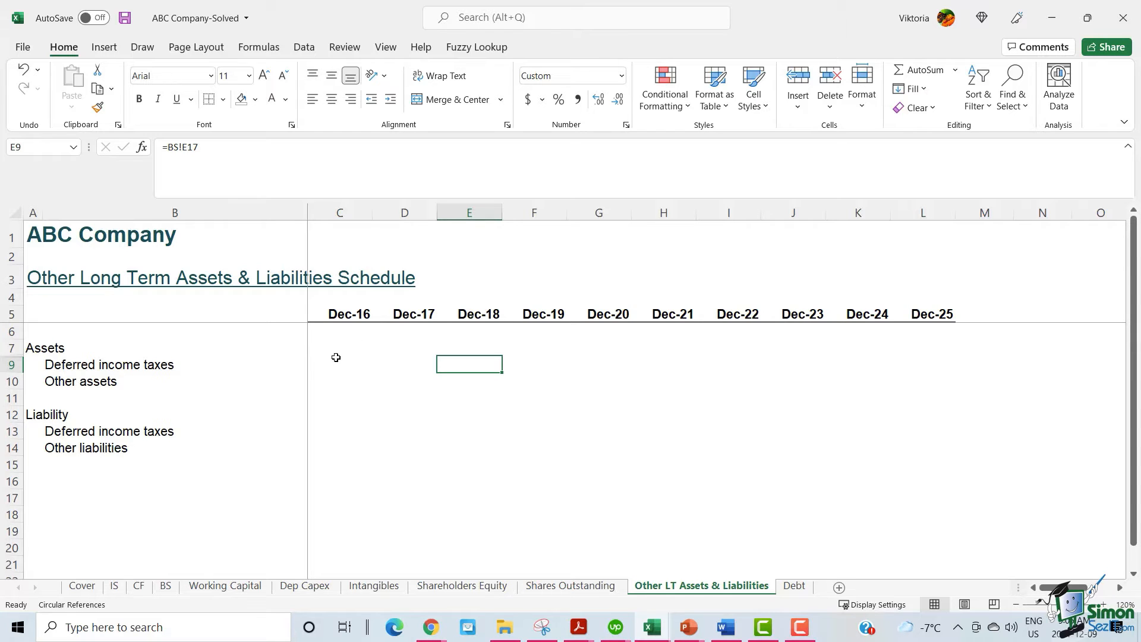
{"action": "left_click_drag", "start_coordinate": [335, 360], "coordinate": [579, 360]}
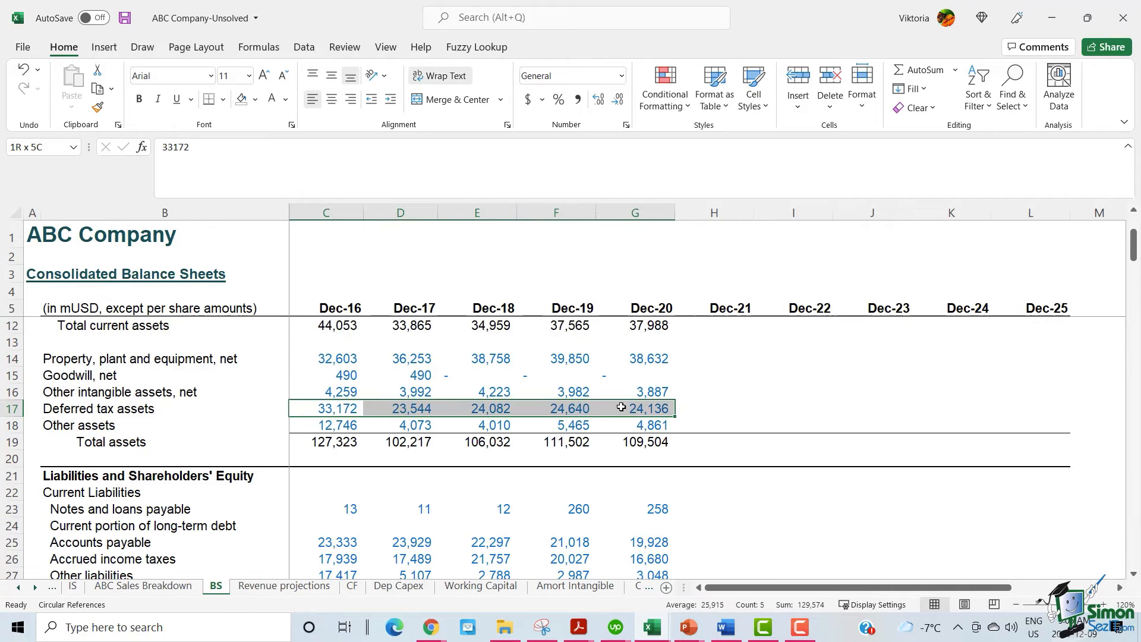
{"action": "left_click_drag", "start_coordinate": [621, 407], "coordinate": [625, 408]}
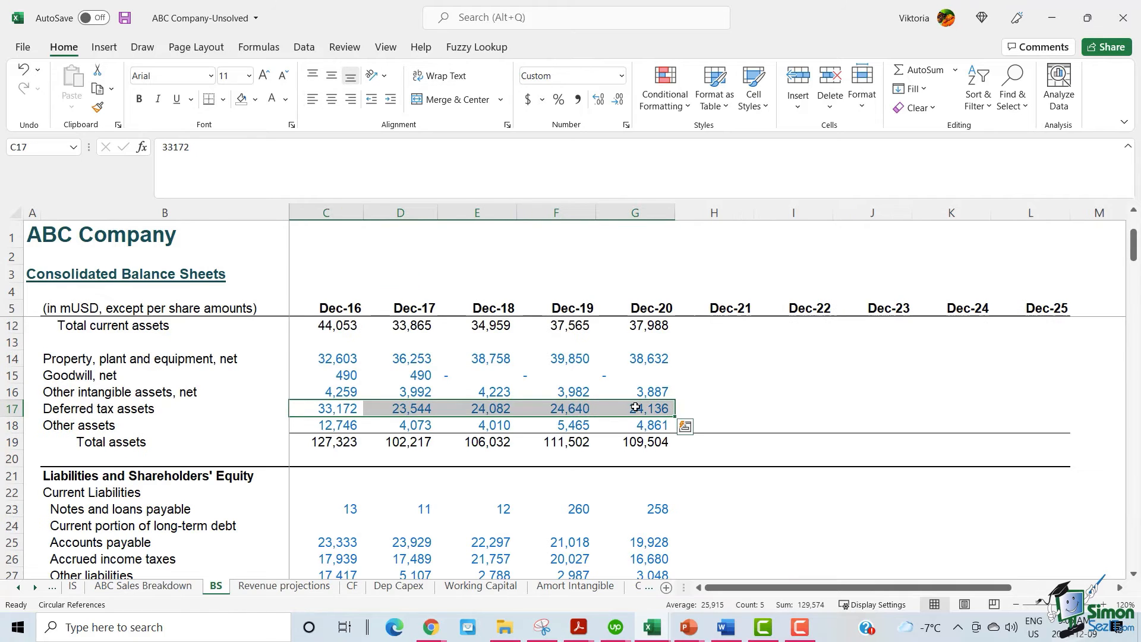
{"action": "right_click", "coordinate": [635, 410]}
{"action": "left_click", "coordinate": [699, 37]}
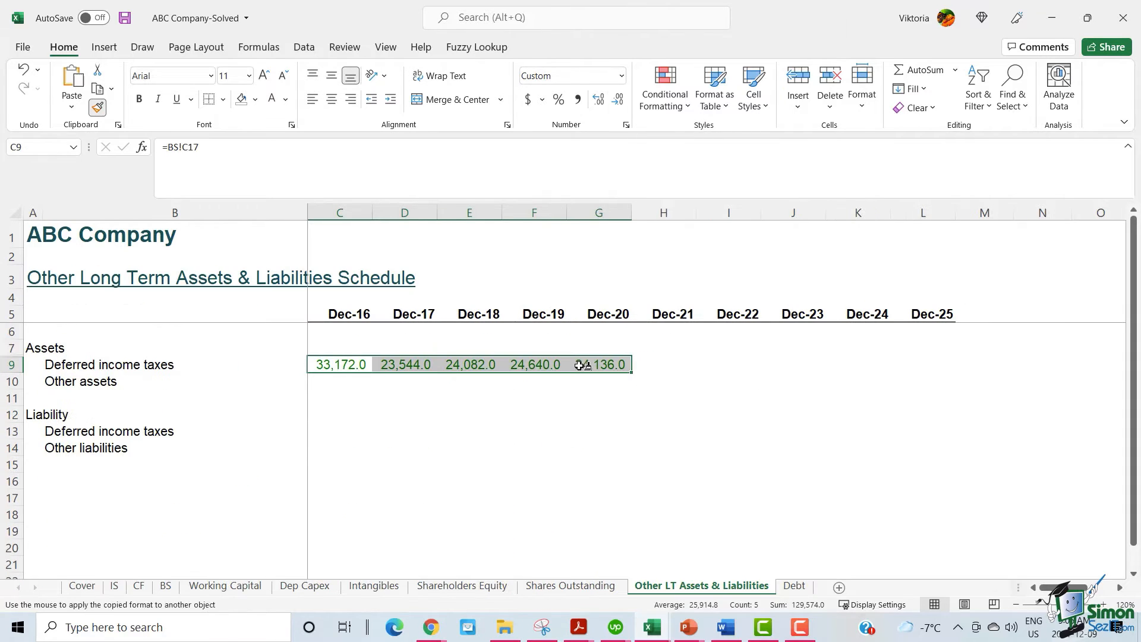
- Check other assets in balance sheet row 18 and reveal the matching Dec-16 to Dec-20 figures in C10:G10 of the schedule
{"action": "left_click", "coordinate": [319, 384]}
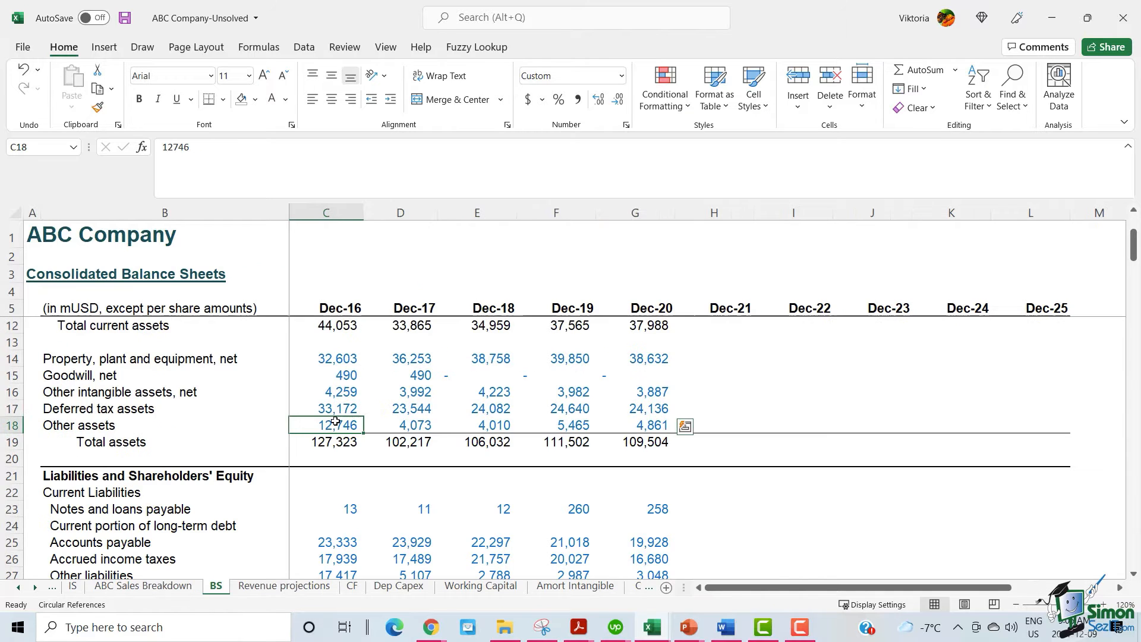
{"action": "left_click_drag", "start_coordinate": [382, 424], "coordinate": [639, 425]}
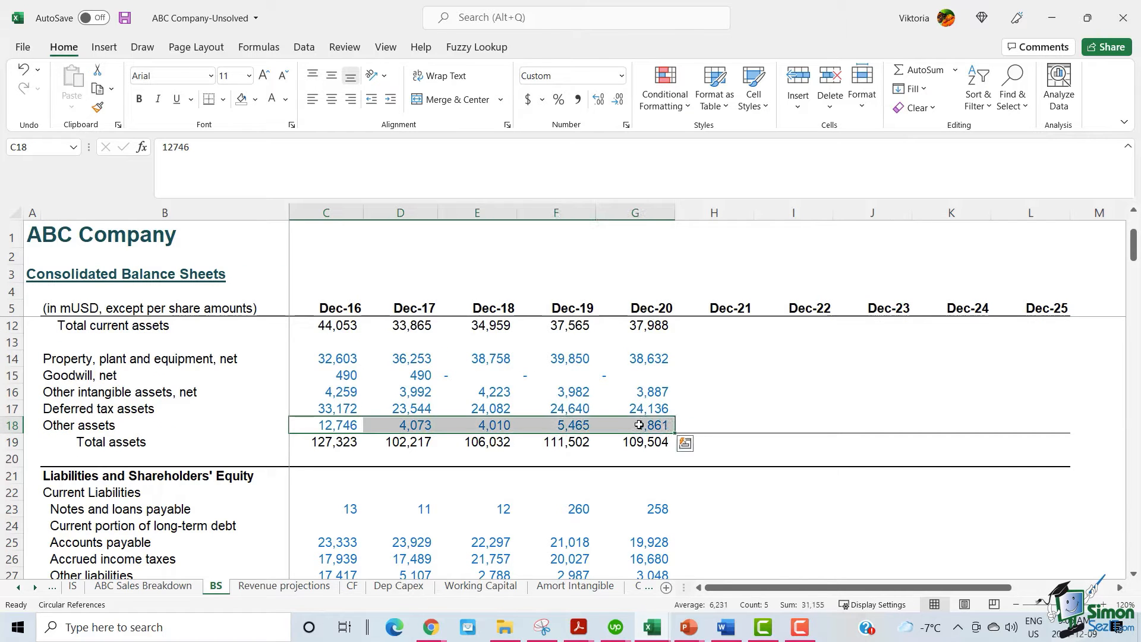
{"action": "right_click", "coordinate": [641, 427]}
{"action": "left_click", "coordinate": [677, 56]}
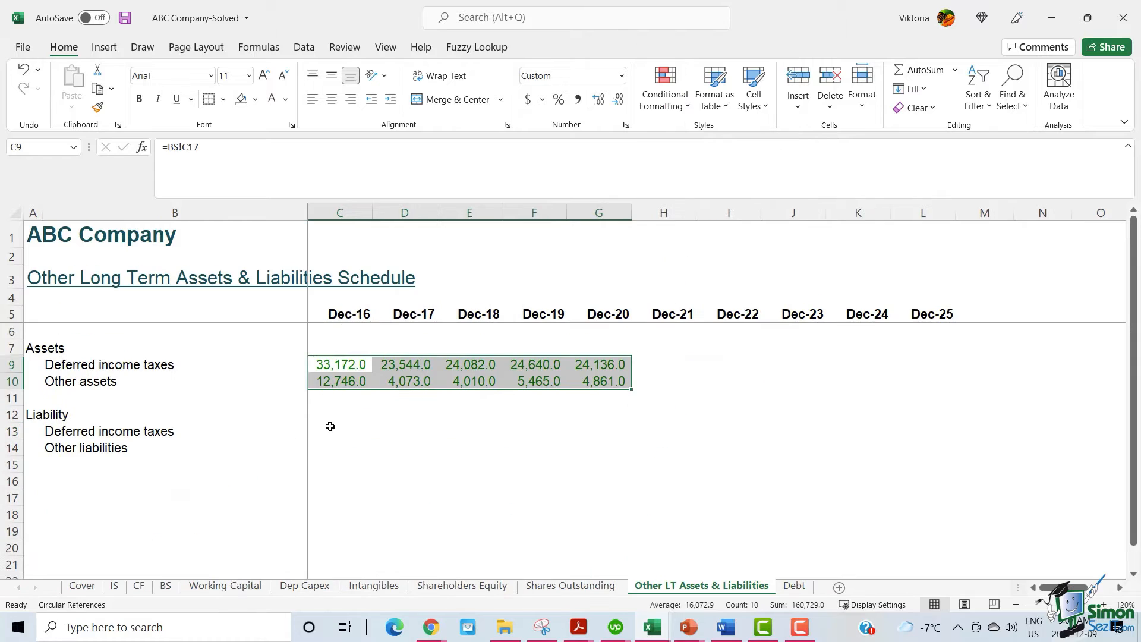
- Check deferred income taxes in balance sheet row 33 and reveal the linked liability figures (=BS!C33) in C13:G13 using the copied format
{"action": "left_click_drag", "start_coordinate": [329, 425], "coordinate": [605, 444]}
{"action": "key", "text": "ctrl+v"}
{"action": "left_click", "coordinate": [318, 438]}
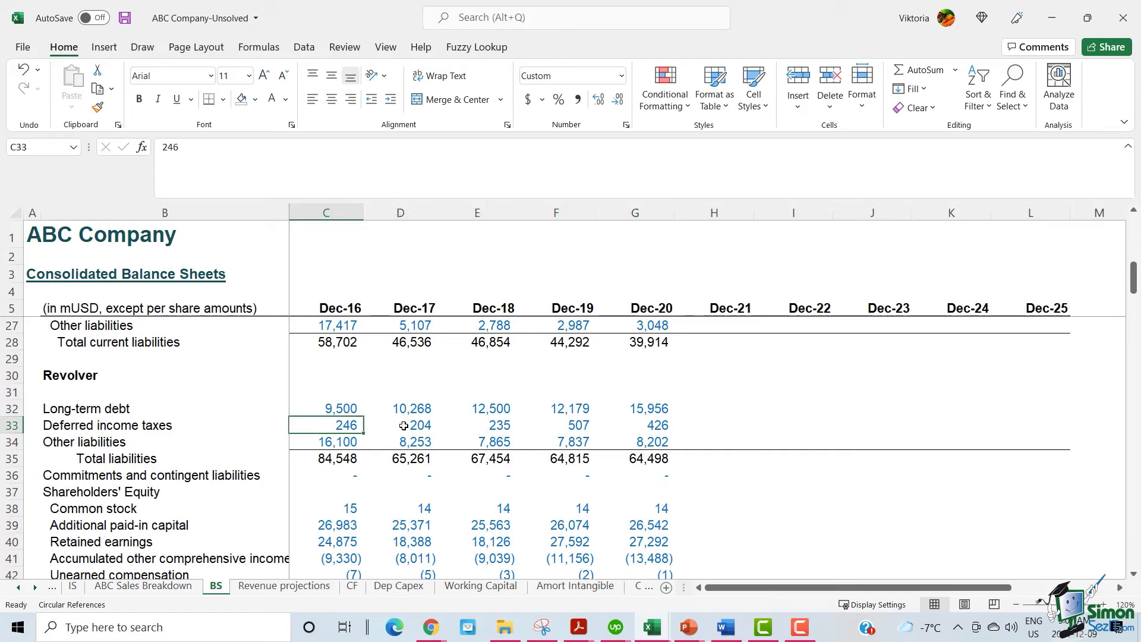
{"action": "left_click_drag", "start_coordinate": [403, 426], "coordinate": [629, 428]}
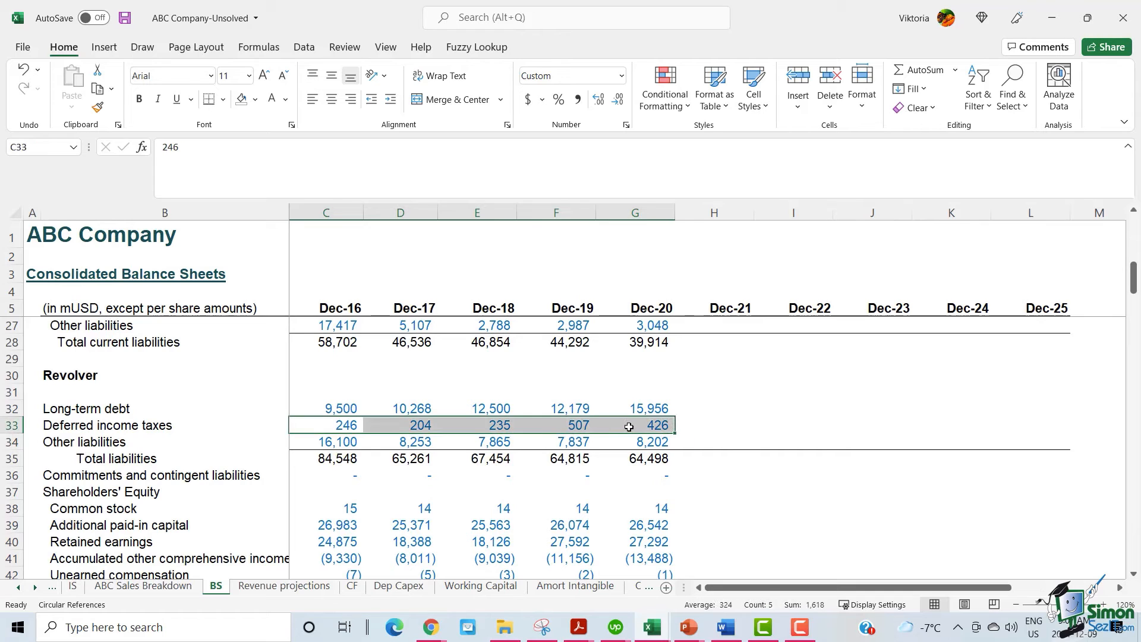
{"action": "right_click", "coordinate": [630, 428]}
{"action": "left_click", "coordinate": [692, 64]}
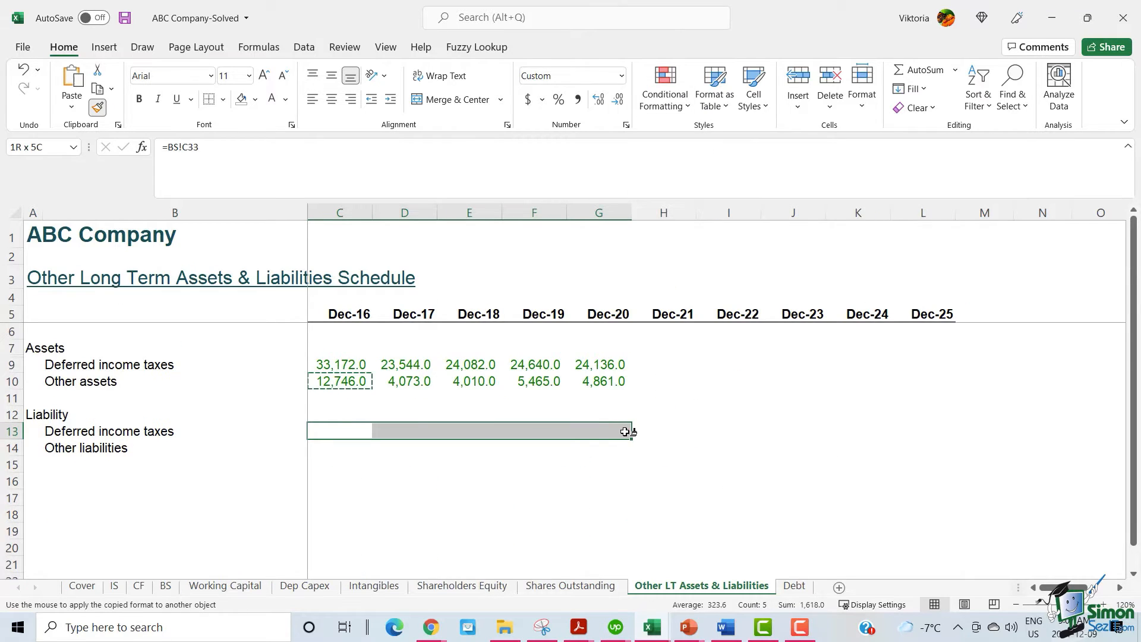
{"action": "left_click_drag", "start_coordinate": [625, 432], "coordinate": [624, 432]}
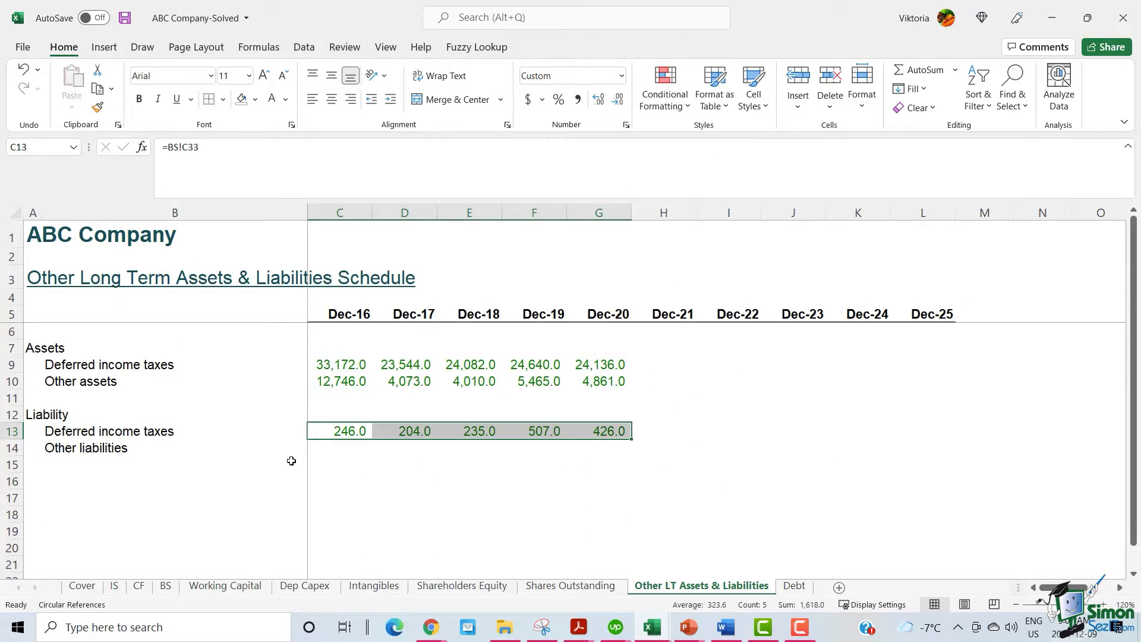
- Check other liabilities in balance sheet row 34 and reveal the linked Dec-16 to Dec-20 figures (=BS!C34) in C14:G14 of the schedule
{"action": "left_click", "coordinate": [321, 453]}
{"action": "left_click_drag", "start_coordinate": [326, 441], "coordinate": [665, 442]}
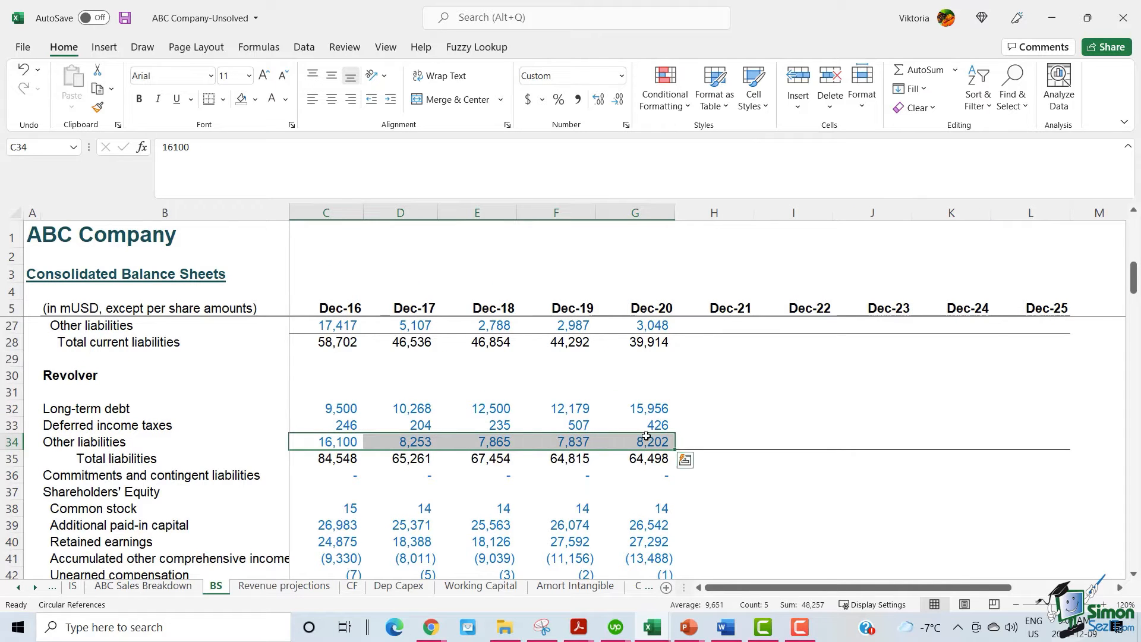
{"action": "right_click", "coordinate": [648, 440]}
{"action": "left_click", "coordinate": [684, 67]}
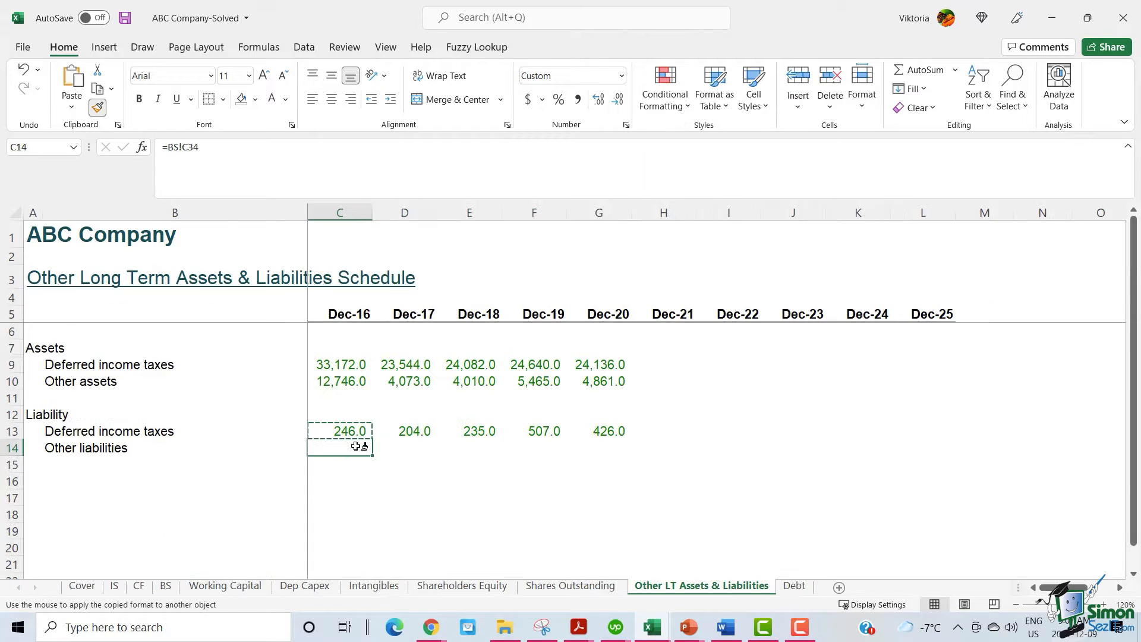
{"action": "left_click_drag", "start_coordinate": [342, 448], "coordinate": [618, 449]}
{"action": "left_click", "coordinate": [604, 496]}
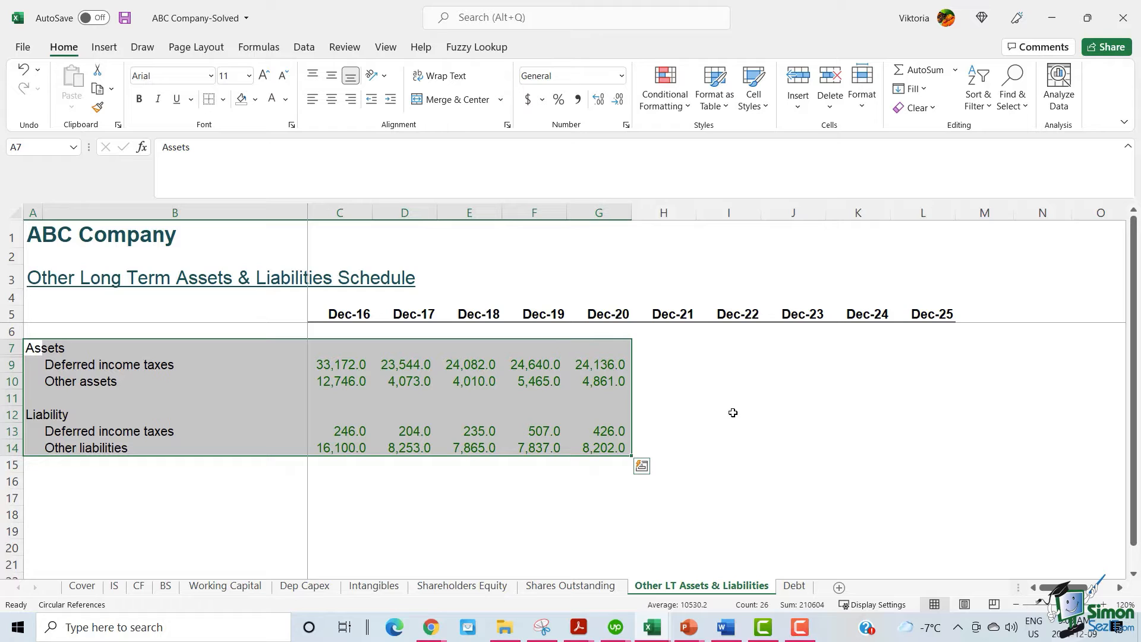
- Reveal the Dec-21 to Dec-25 forecasts of deferred income taxes and other assets in H9:L10, held at the prior-year balance (=G9, =G10)
{"action": "left_click_drag", "start_coordinate": [612, 319], "coordinate": [605, 444]}
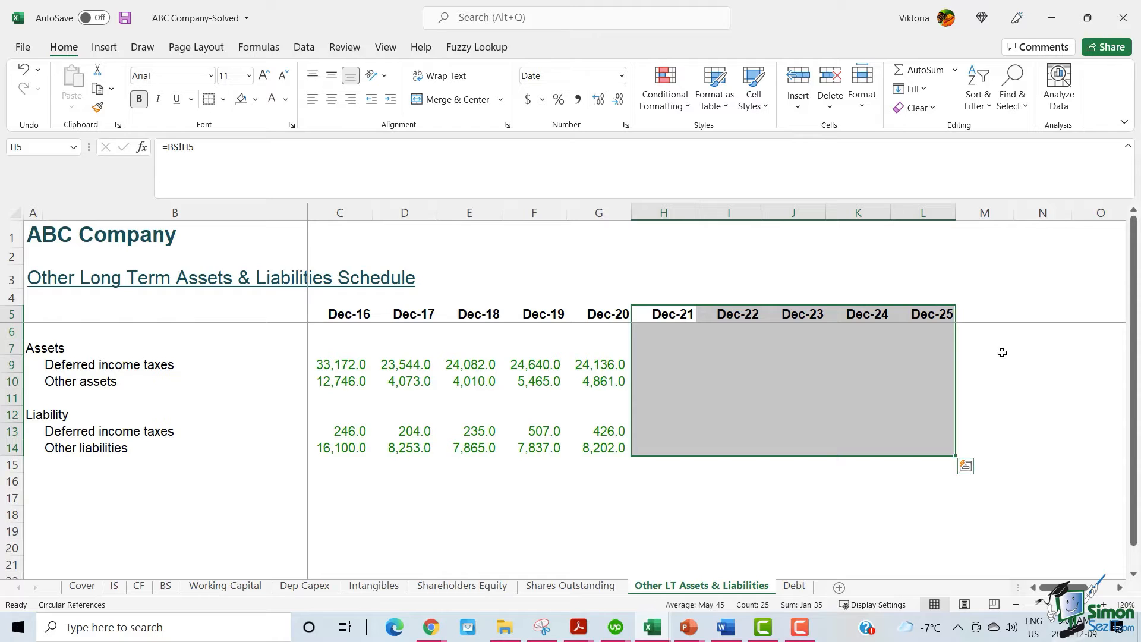
{"action": "left_click_drag", "start_coordinate": [612, 318], "coordinate": [634, 458]}
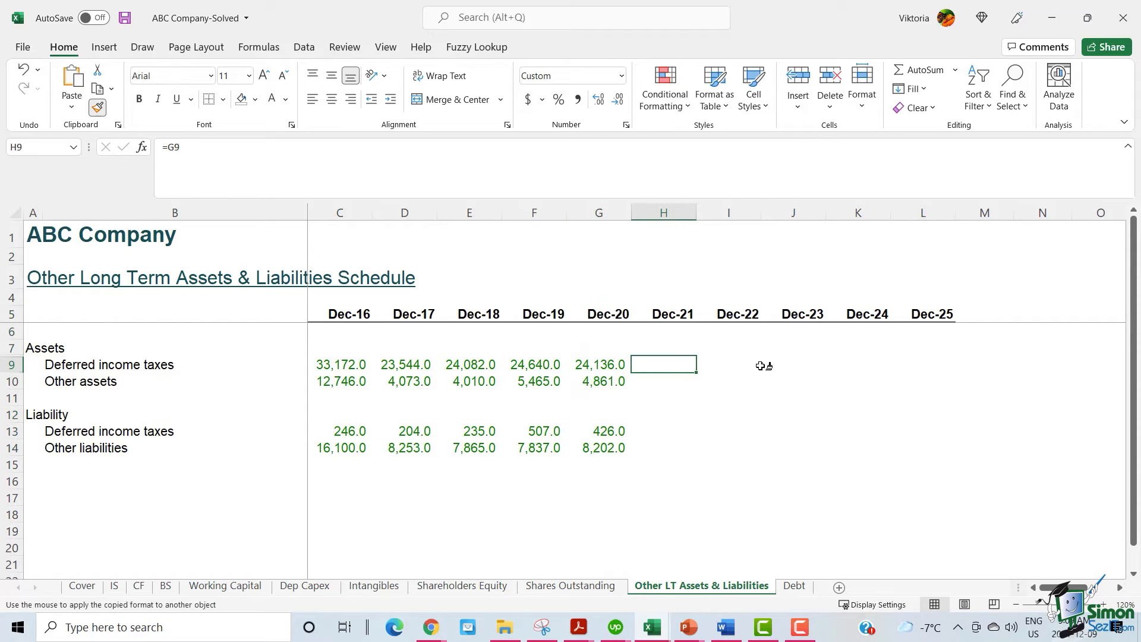
{"action": "left_click_drag", "start_coordinate": [763, 366], "coordinate": [924, 364]}
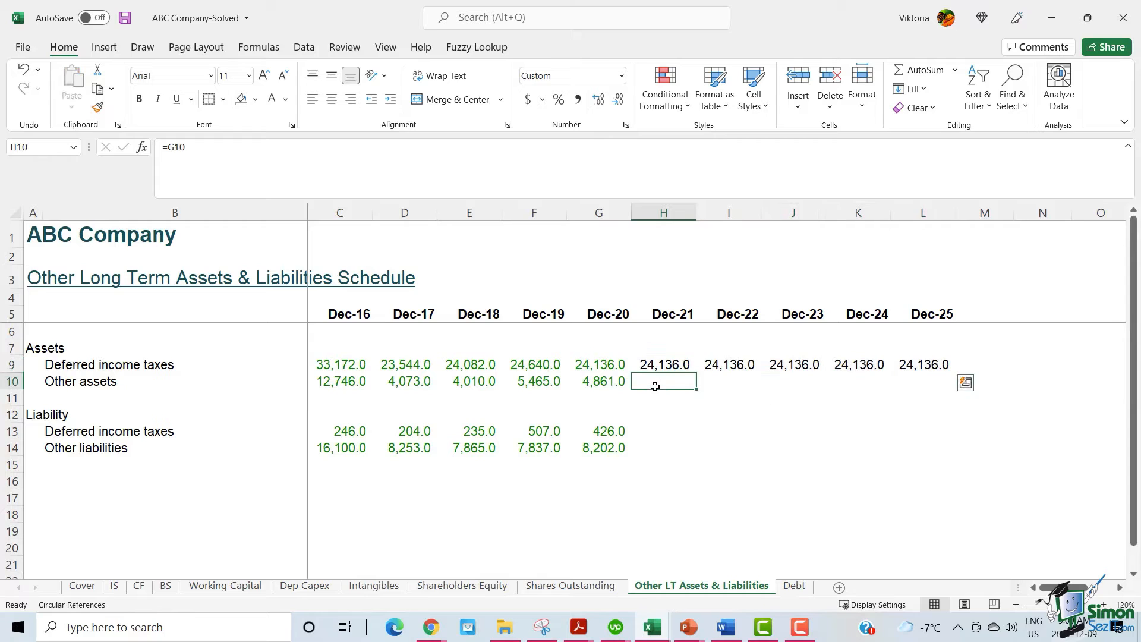
{"action": "left_click_drag", "start_coordinate": [655, 389], "coordinate": [927, 389]}
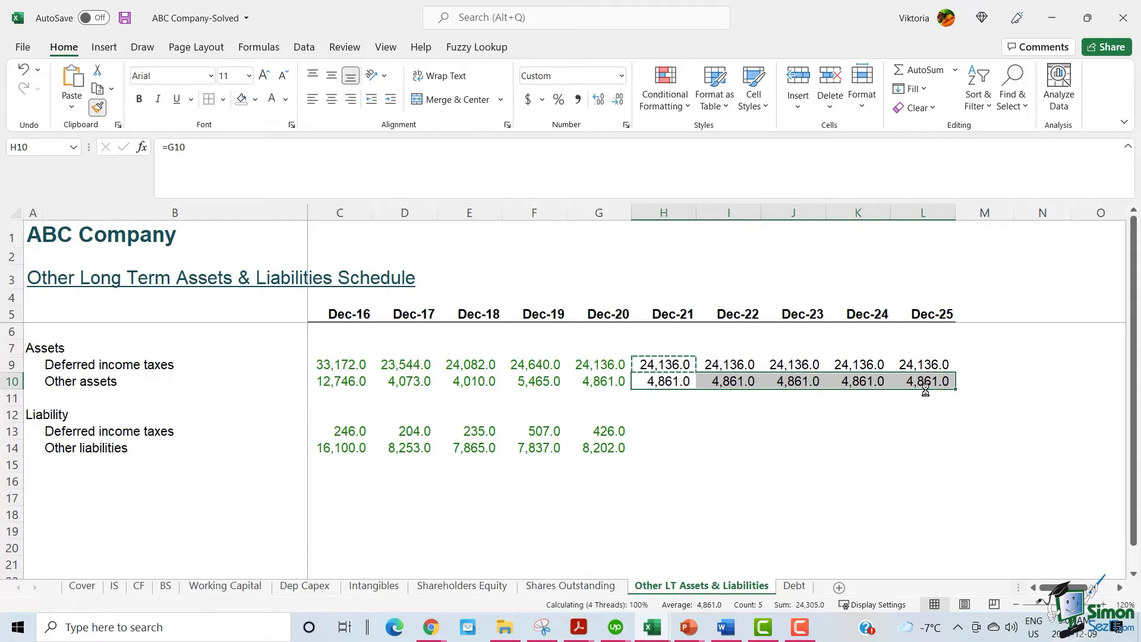
- Reveal the Dec-21 to Dec-25 liability forecasts for deferred income taxes (=G13) and other liabilities in H13:L14, held at the prior-year balance
{"action": "left_click", "coordinate": [705, 417]}
{"action": "left_click_drag", "start_coordinate": [641, 432], "coordinate": [933, 432]}
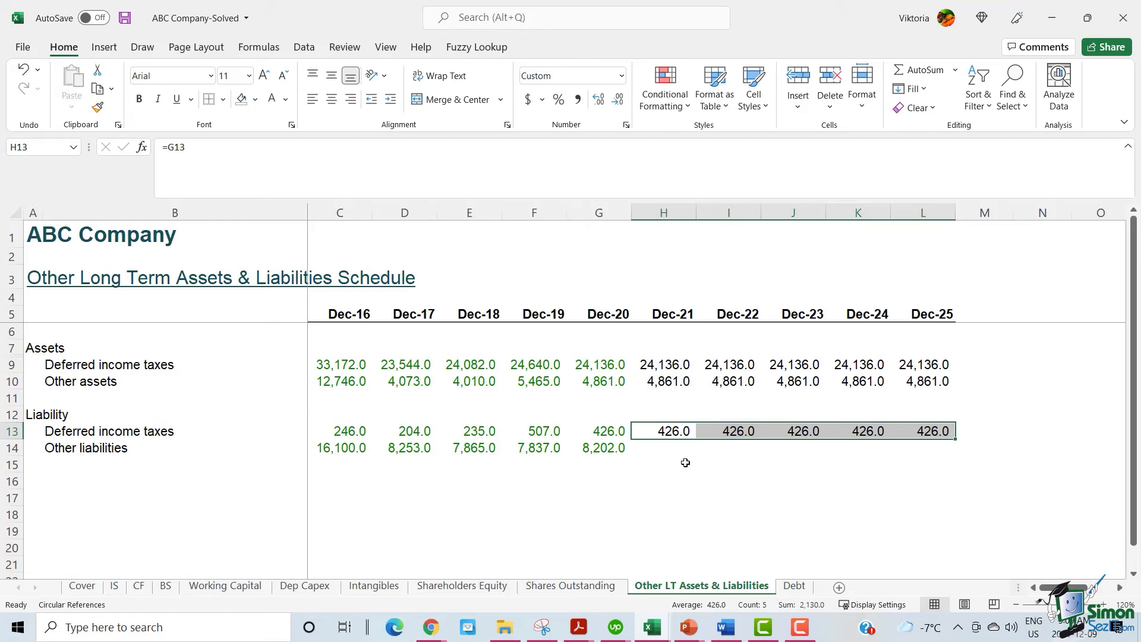
{"action": "left_click", "coordinate": [657, 457]}
{"action": "left_click_drag", "start_coordinate": [656, 453], "coordinate": [924, 450]}
{"action": "left_click", "coordinate": [832, 484]}
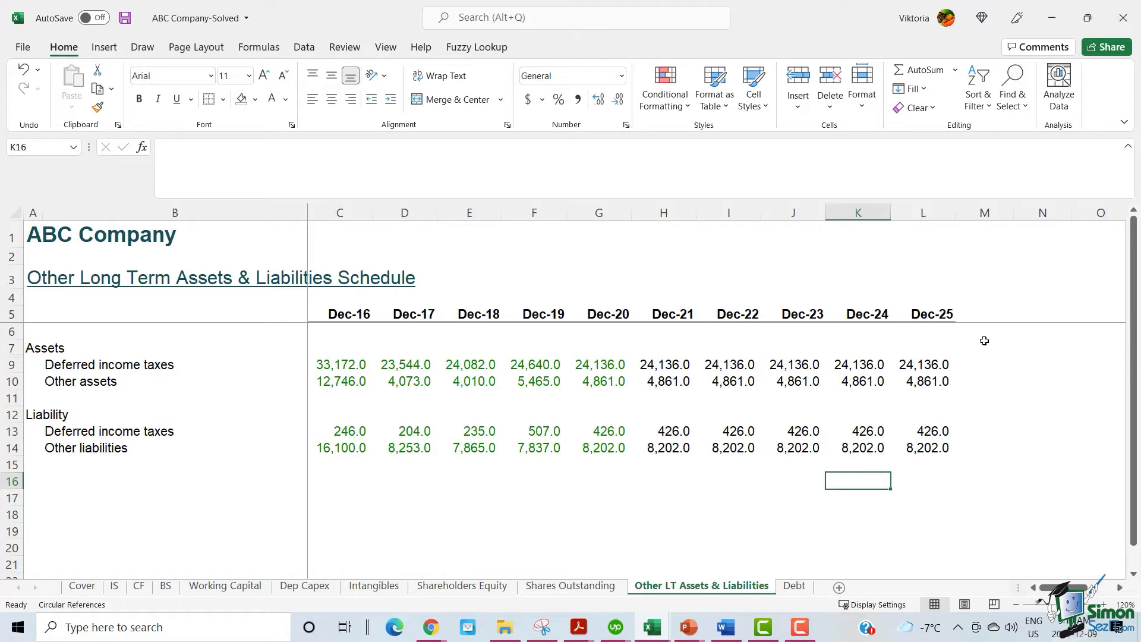
- Open the Debt sheet and examine its cash flow, revolving credit facility and long-term debt sections
{"action": "key", "text": "ctrl+Page_Down"}
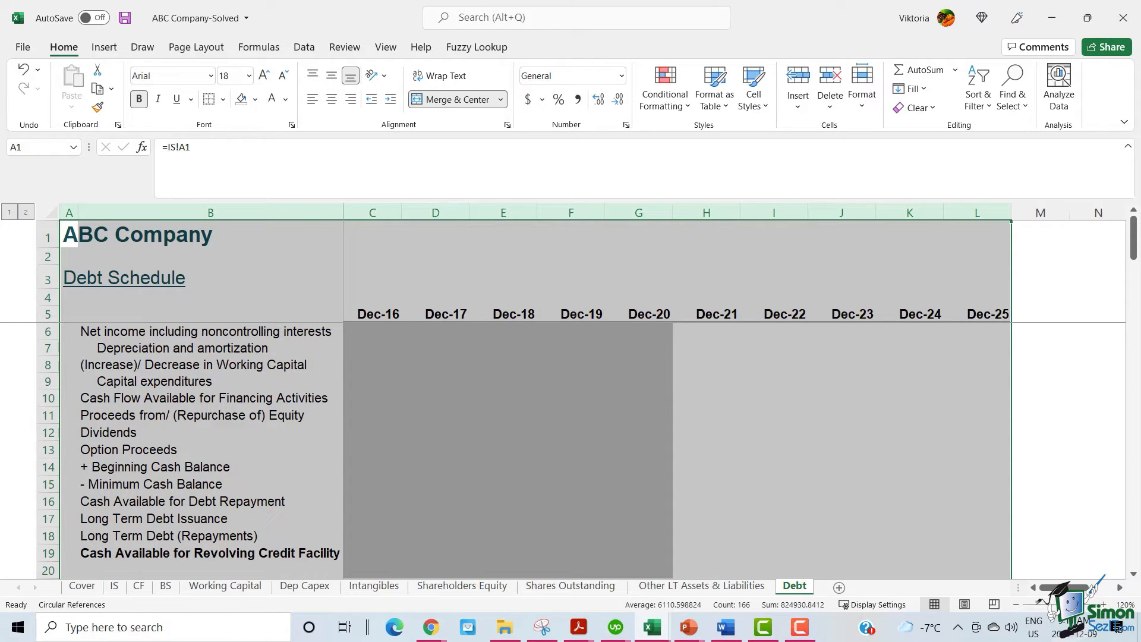
{"action": "scroll", "coordinate": [530, 375], "scroll_direction": "down", "scroll_amount": 3}
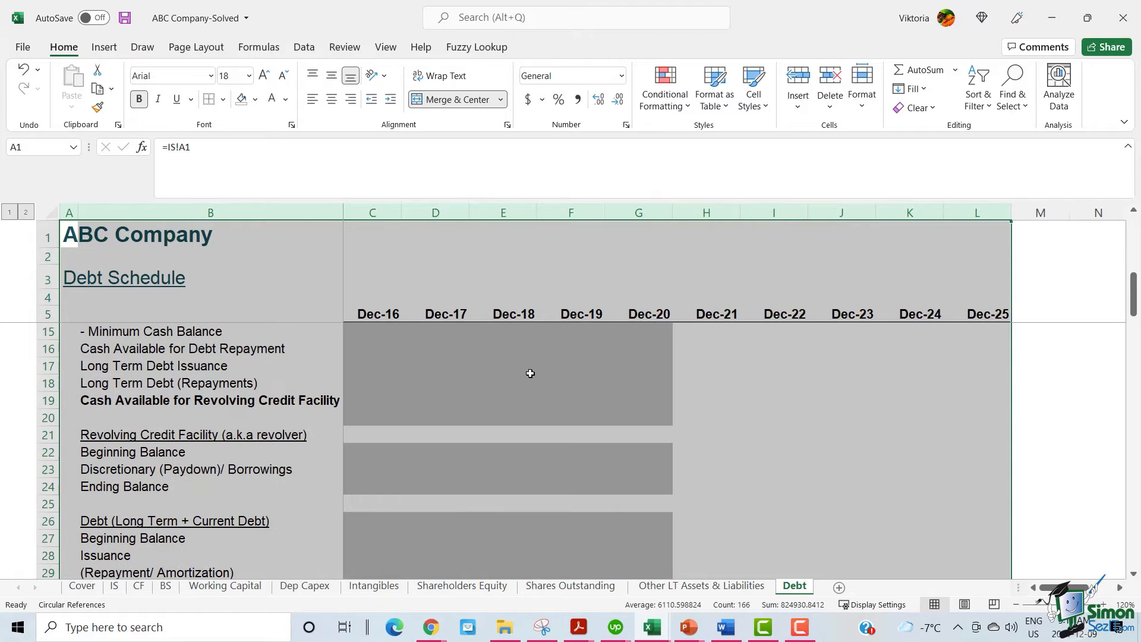
{"action": "scroll", "coordinate": [576, 359], "scroll_direction": "up", "scroll_amount": 2}
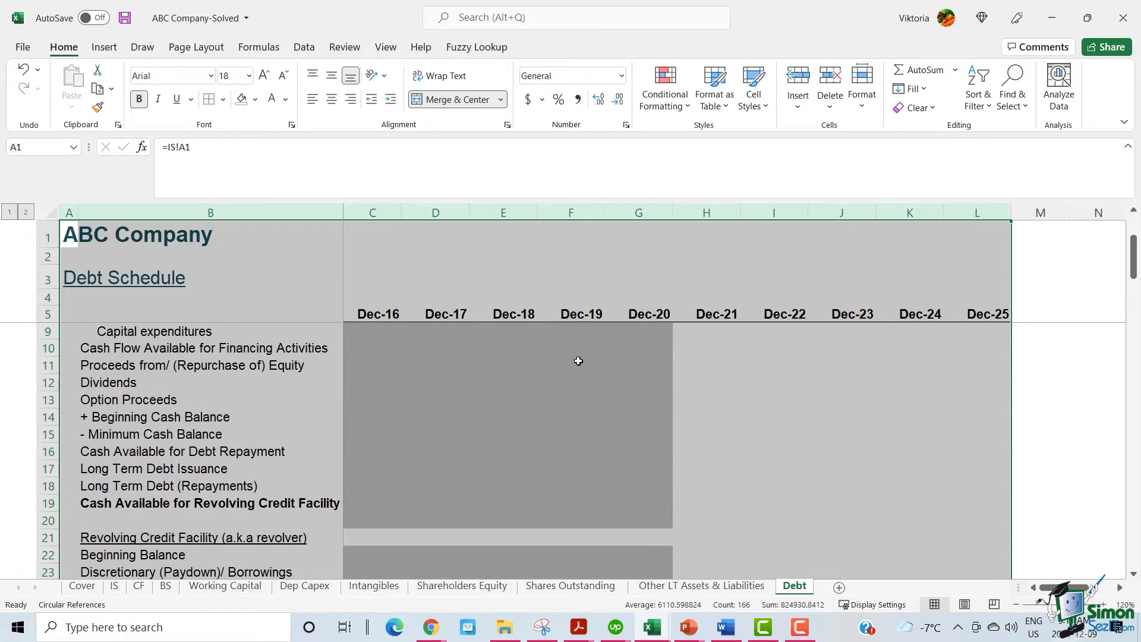
{"action": "scroll", "coordinate": [578, 361], "scroll_direction": "down", "scroll_amount": 5}
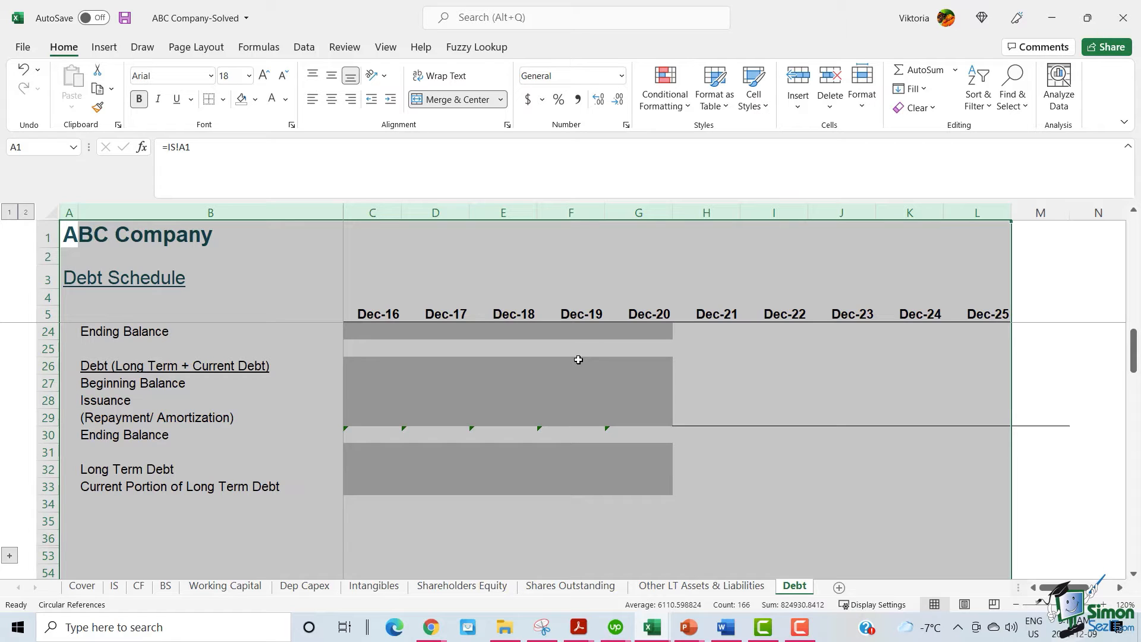
{"action": "scroll", "coordinate": [578, 359], "scroll_direction": "up", "scroll_amount": 5}
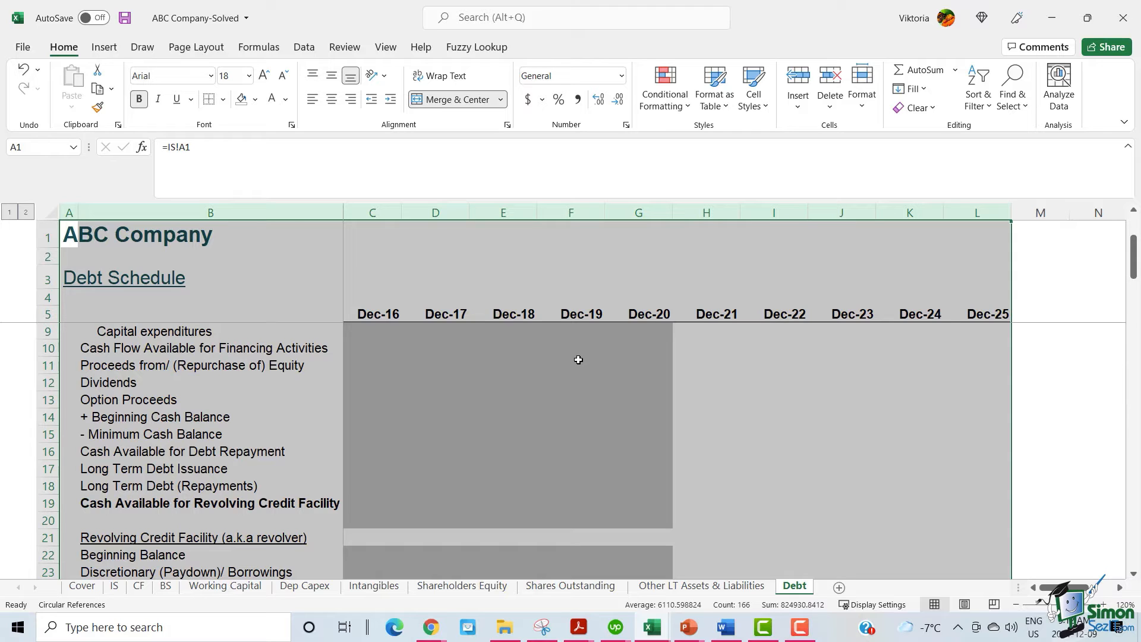
{"action": "scroll", "coordinate": [578, 360], "scroll_direction": "up", "scroll_amount": 1}
- Fill net income including noncontrolling interests for Dec-21 to Dec-25 in H6:L6 of the Debt Schedule, linked to income statement row 18 (=IS!H18)
{"action": "left_click_drag", "start_coordinate": [211, 331], "coordinate": [966, 328]}
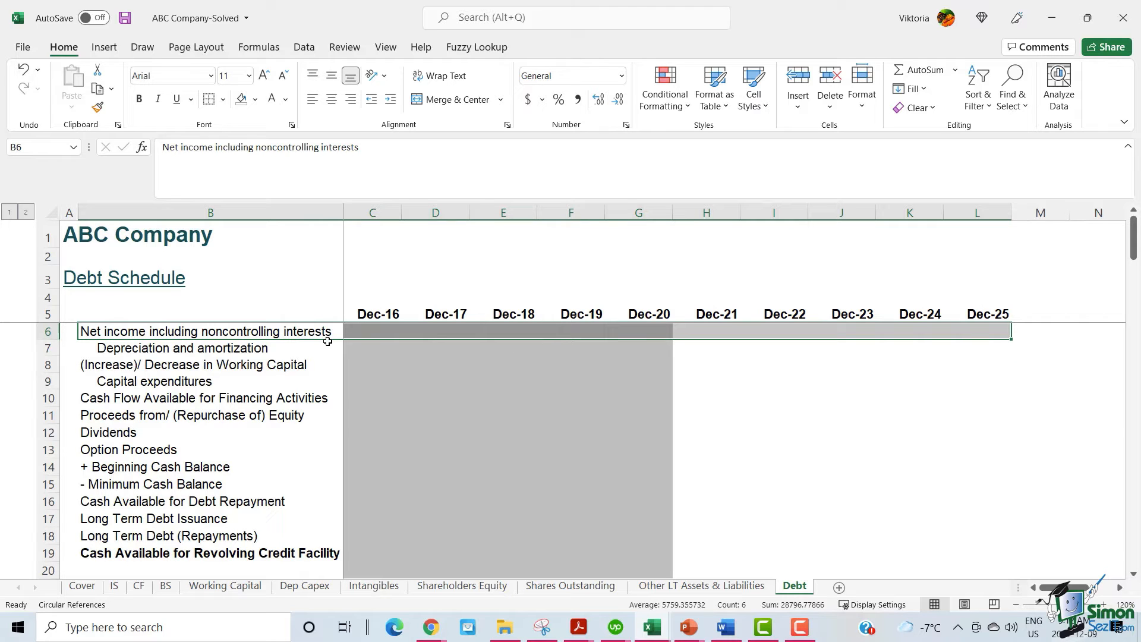
{"action": "left_click_drag", "start_coordinate": [707, 331], "coordinate": [997, 331]}
{"action": "key", "text": "ctrl+c"}
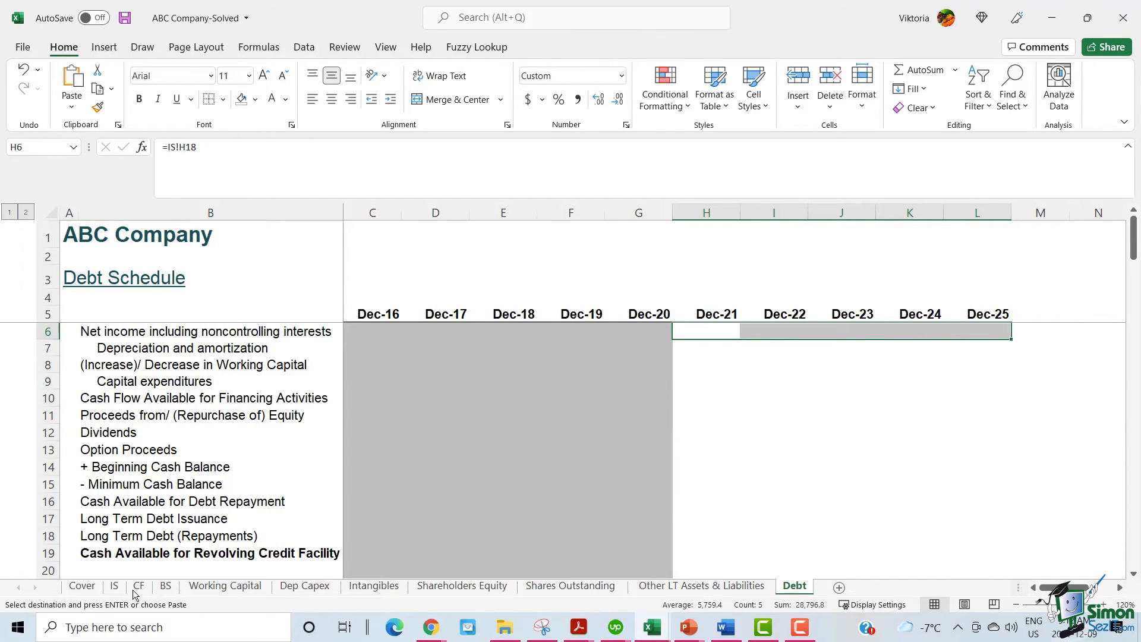
{"action": "left_click", "coordinate": [114, 585]}
{"action": "right_click", "coordinate": [939, 427]}
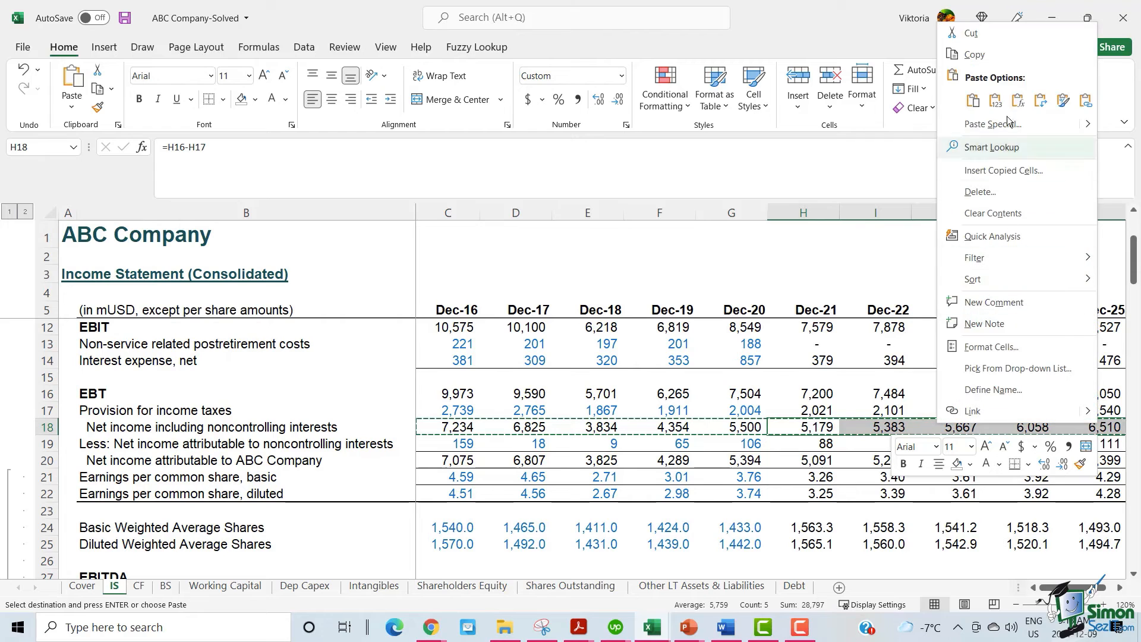
{"action": "left_click", "coordinate": [1003, 61]}
{"action": "left_click", "coordinate": [794, 586]}
{"action": "left_click_drag", "start_coordinate": [706, 333], "coordinate": [978, 337]}
{"action": "left_click", "coordinate": [795, 370]}
- Reveal depreciation and amortization for Dec-21 to Dec-25 in H7:L7, combining row 12 of both source schedules (=-'Dep Capex '!H12-Intangibles!H12)
{"action": "left_click", "coordinate": [709, 350]}
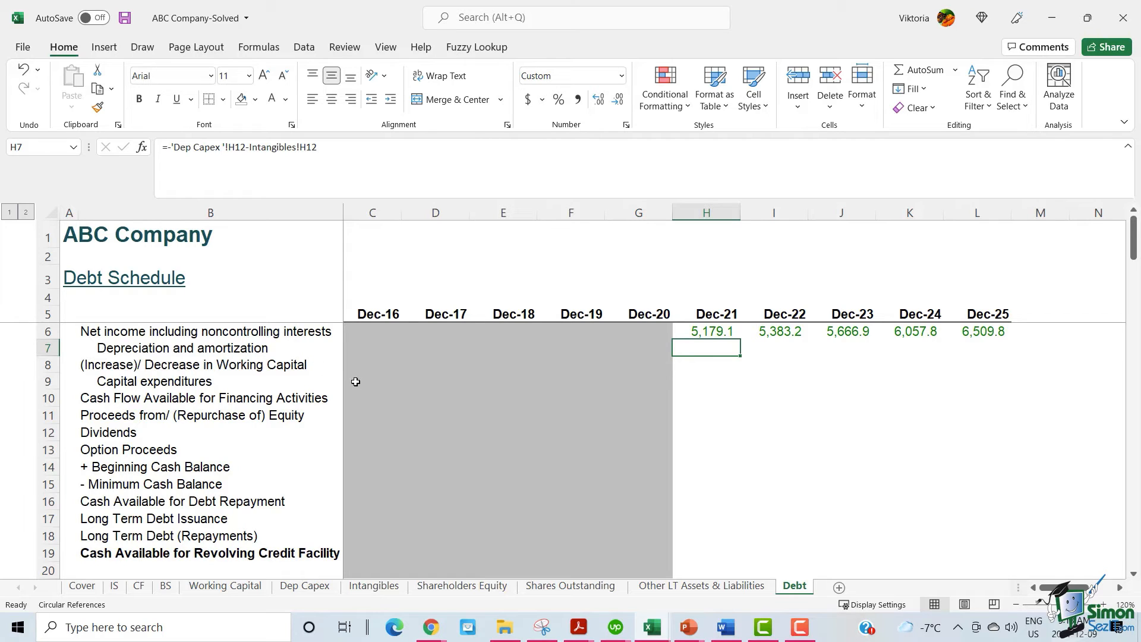
{"action": "left_click", "coordinate": [305, 586]}
{"action": "left_click_drag", "start_coordinate": [667, 431], "coordinate": [932, 433]}
{"action": "left_click", "coordinate": [373, 586]}
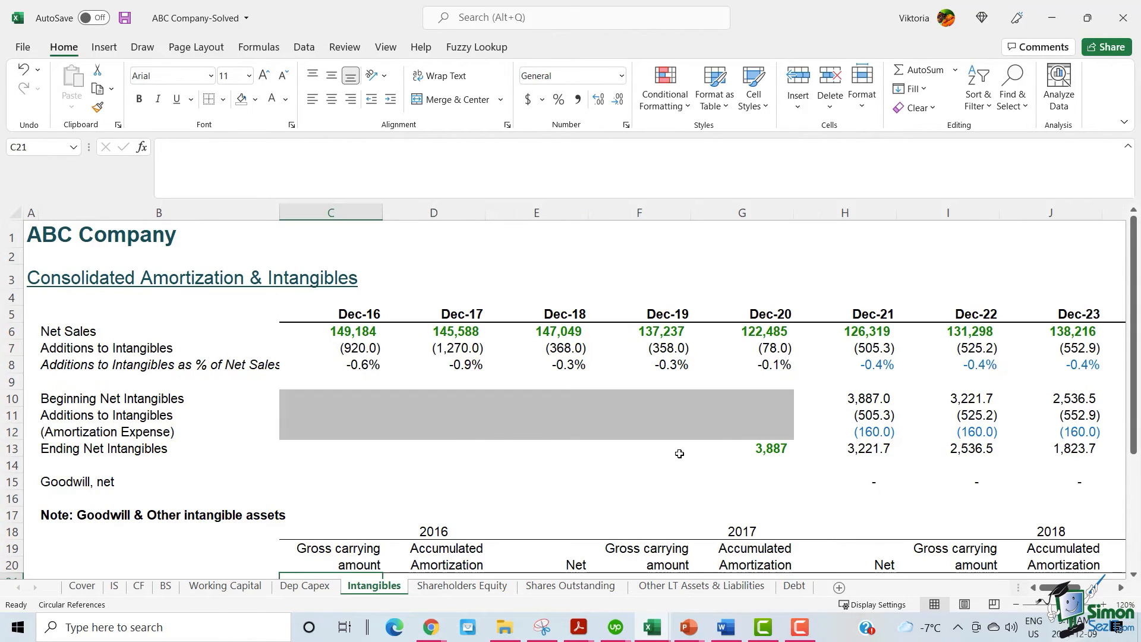
{"action": "left_click_drag", "start_coordinate": [861, 433], "coordinate": [1067, 436]}
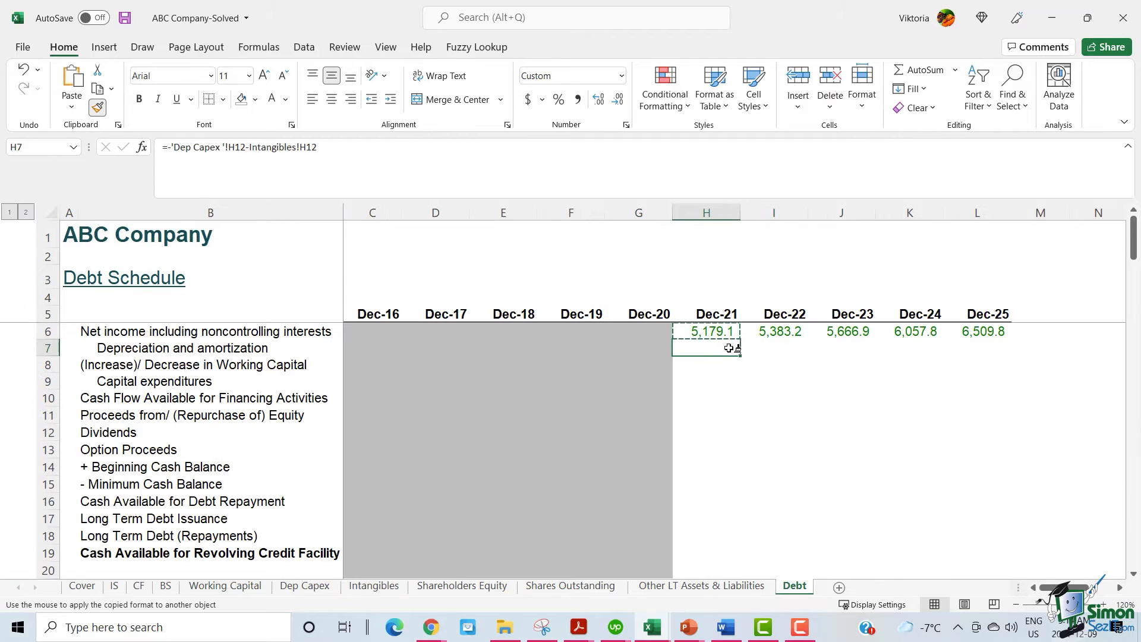
{"action": "left_click_drag", "start_coordinate": [731, 349], "coordinate": [976, 348]}
{"action": "left_click", "coordinate": [706, 350]}
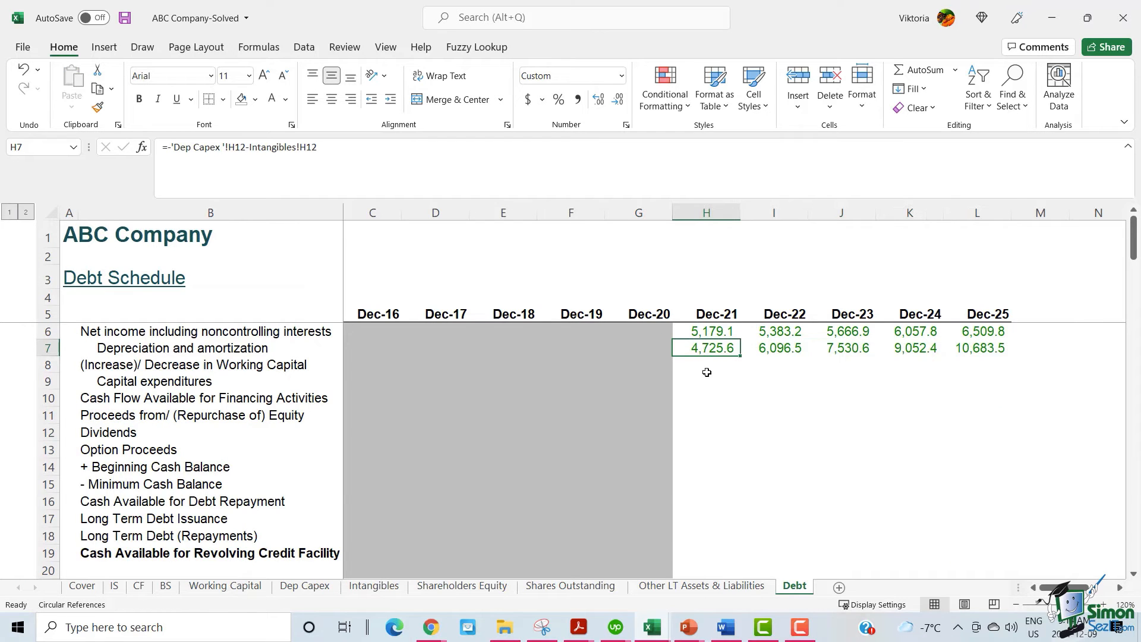
- Trace the Dec-21 depreciation and amortization formula to Depreciation Expense in Dep Capex H12 and Amortization Expense in Intangibles H12
{"action": "left_click", "coordinate": [294, 590]}
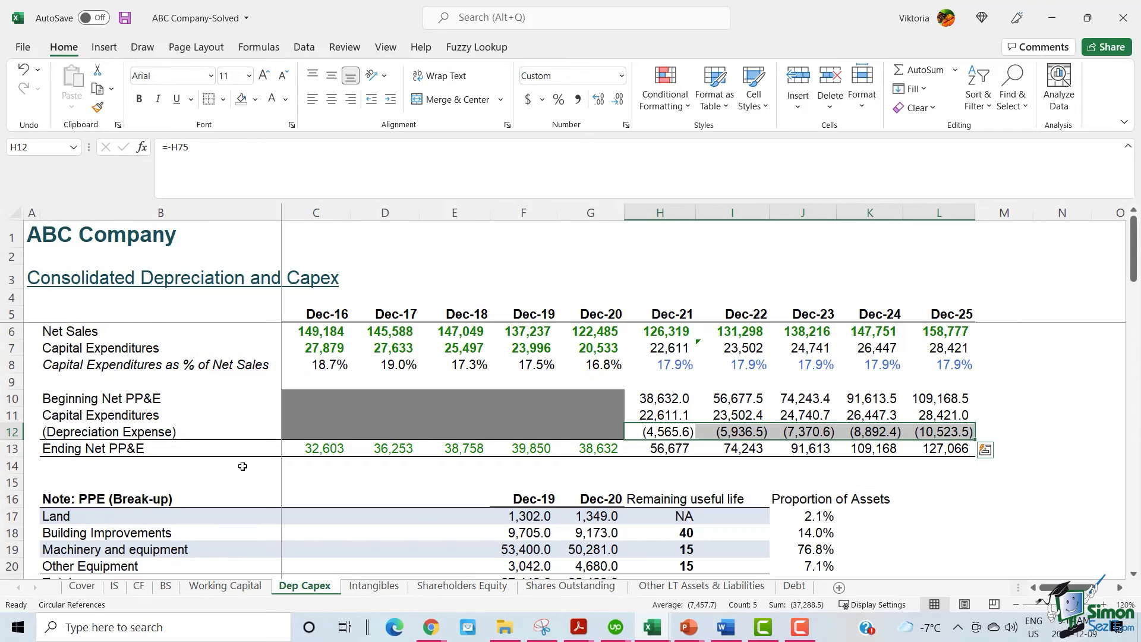
{"action": "left_click", "coordinate": [676, 430]}
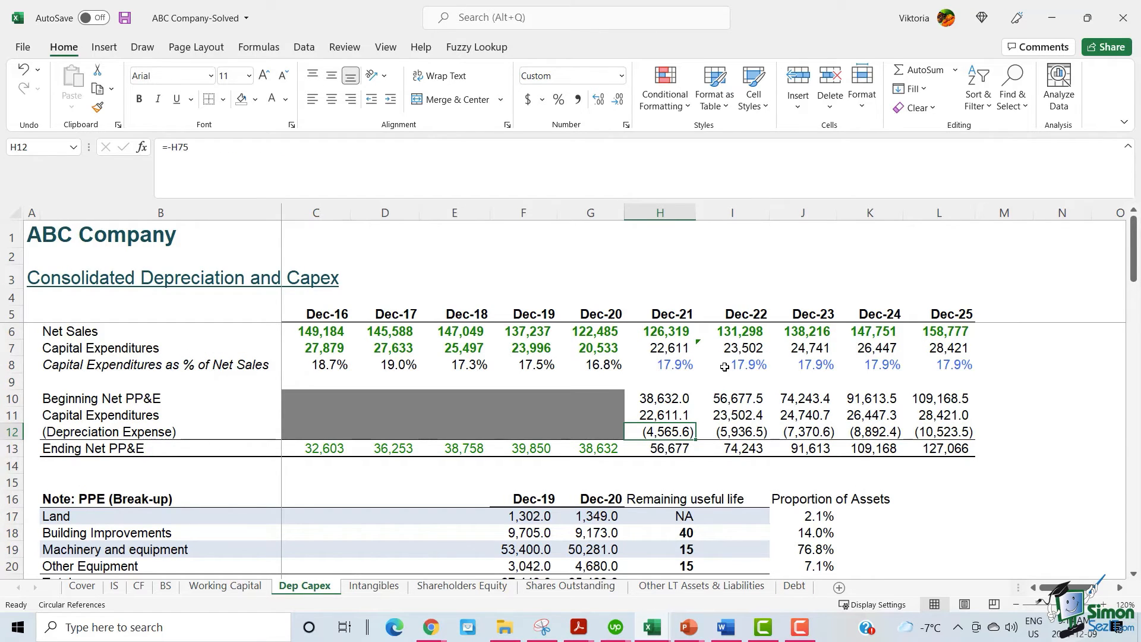
{"action": "left_click", "coordinate": [374, 586]}
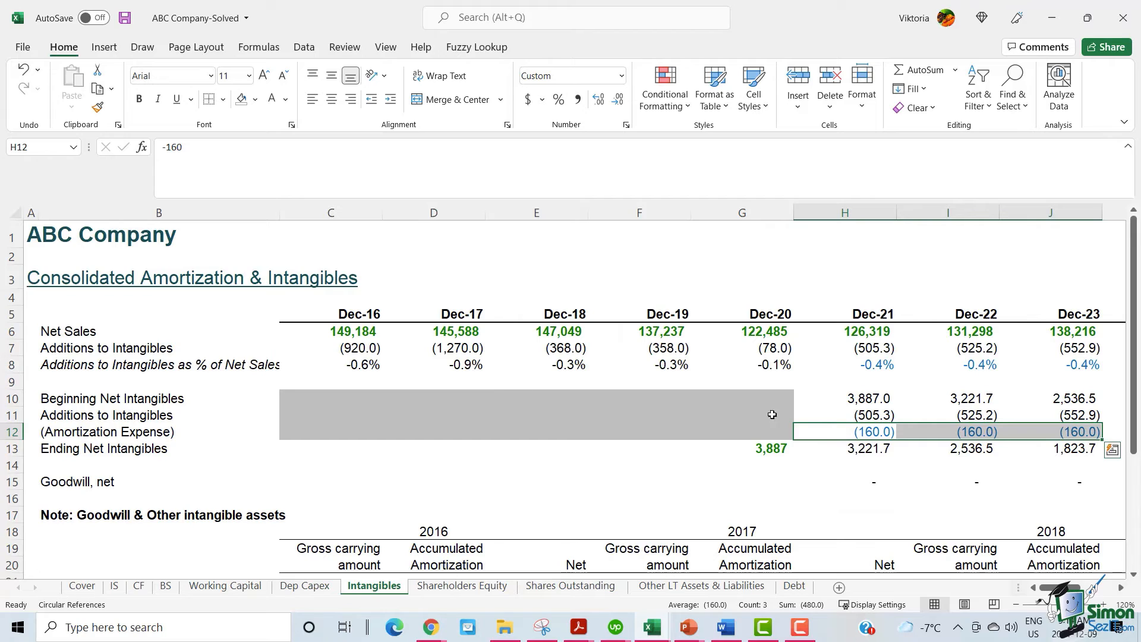
{"action": "left_click", "coordinate": [859, 436]}
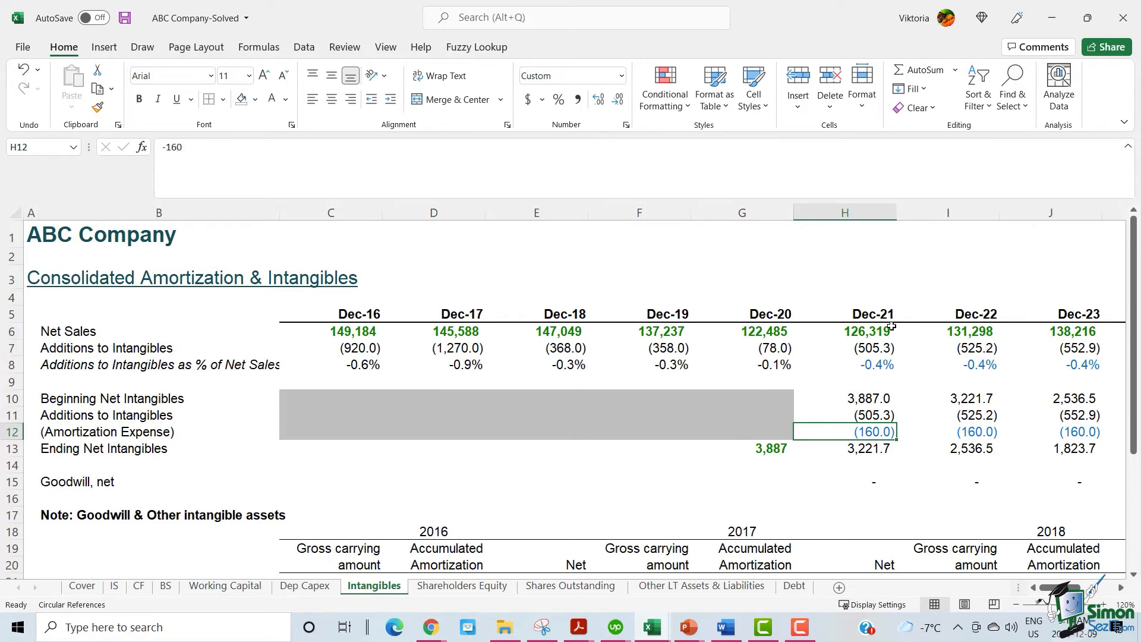
{"action": "left_click", "coordinate": [795, 586]}
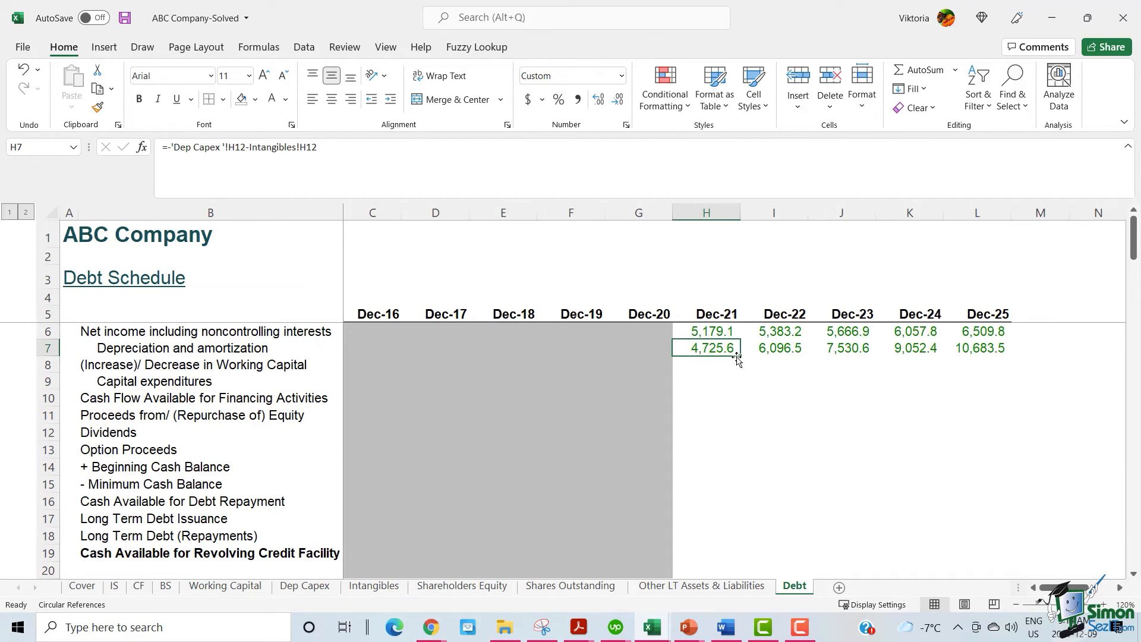
- Fill the (Increase)/Decrease in Working Capital for Dec-21 to Dec-25 in H8:L8, linked to row 22 of the Working Capital sheet (='Working Capital'!H22)
{"action": "left_click", "coordinate": [696, 366]}
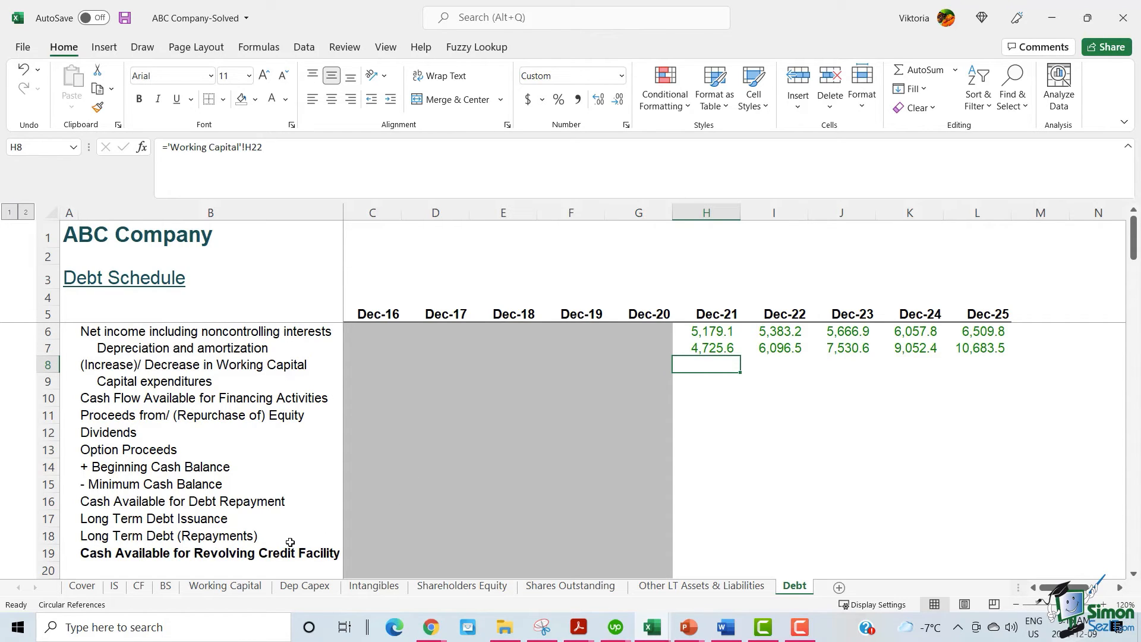
{"action": "left_click", "coordinate": [225, 585]}
{"action": "left_click_drag", "start_coordinate": [723, 527], "coordinate": [1024, 528]}
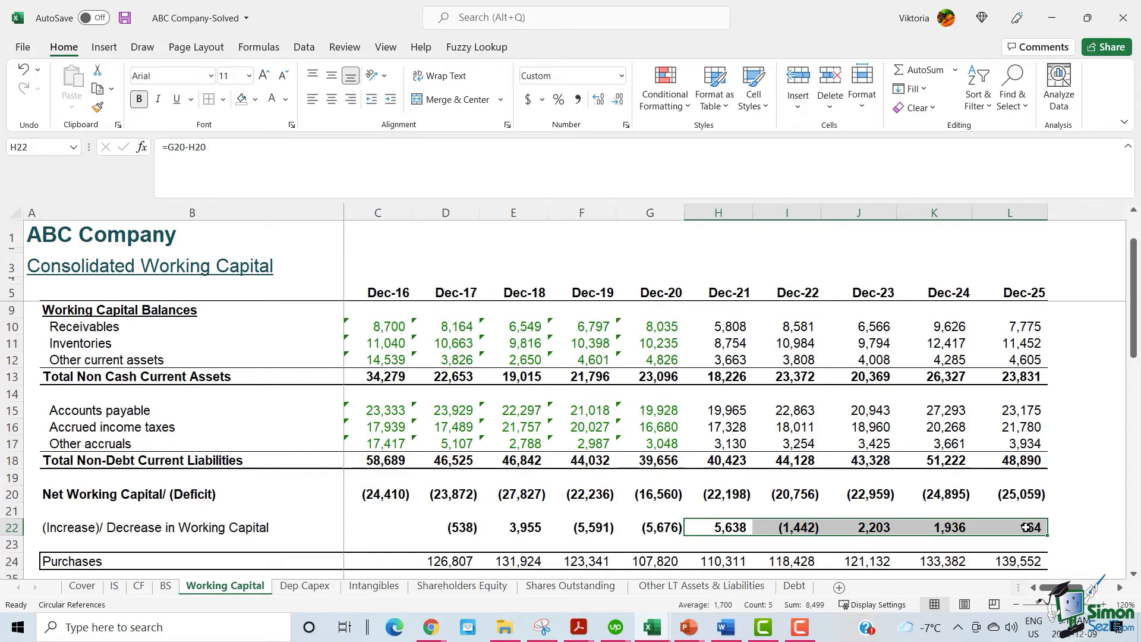
{"action": "right_click", "coordinate": [1023, 528]}
{"action": "left_click", "coordinate": [968, 157]}
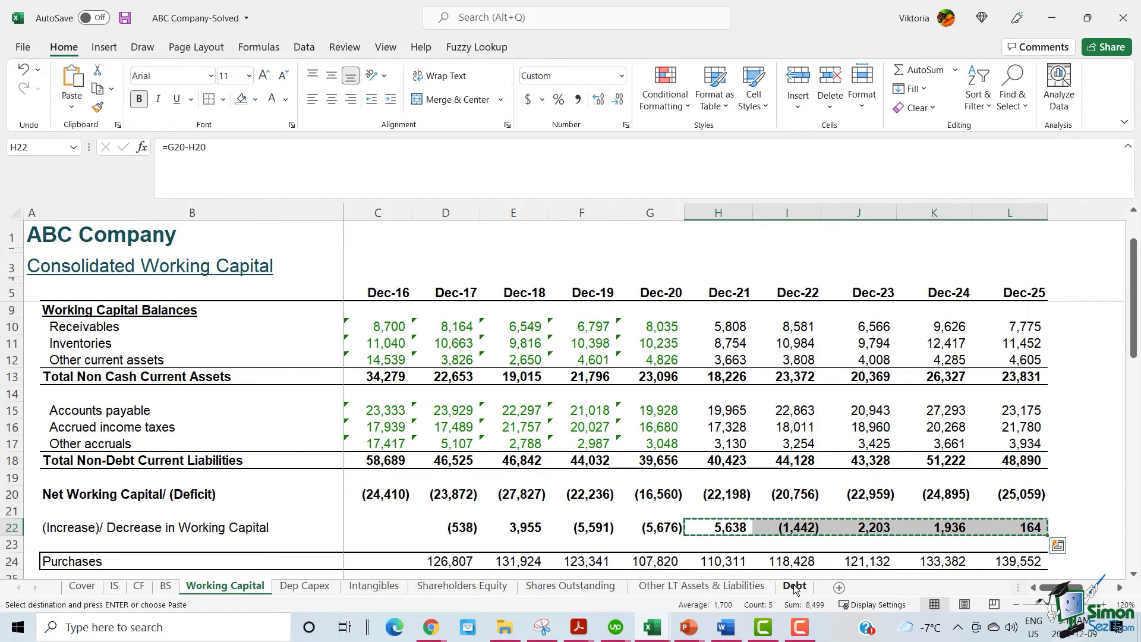
{"action": "left_click", "coordinate": [795, 587]}
{"action": "left_click_drag", "start_coordinate": [707, 367], "coordinate": [972, 369]}
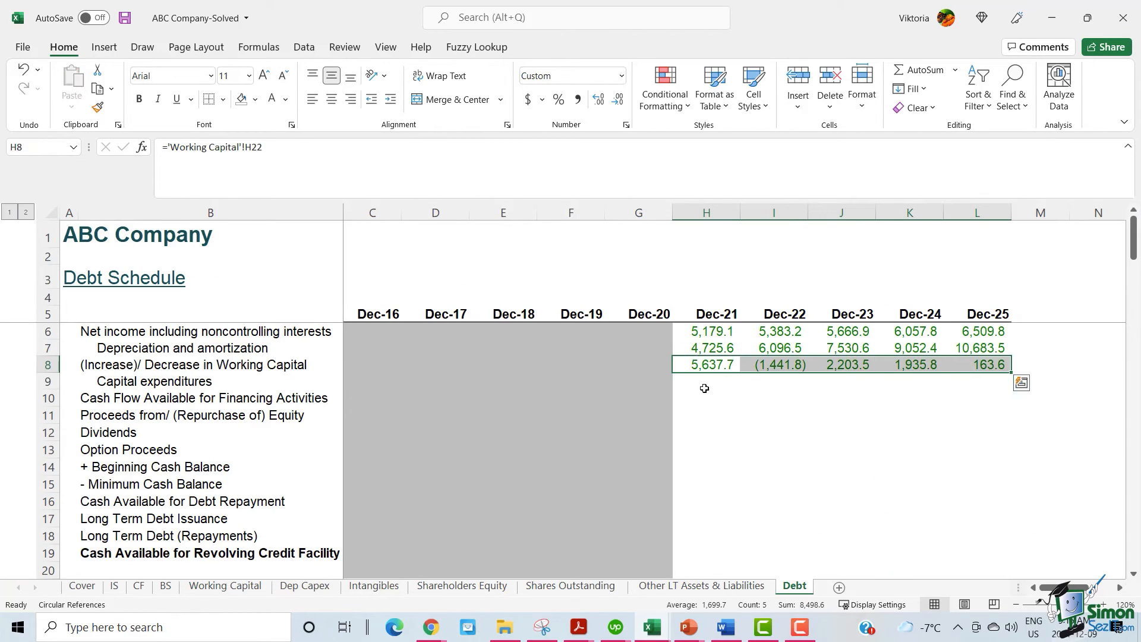
- Reveal capital expenditures for Dec-21 to Dec-25 in H9:L9, combining capex and additions to intangibles (=-'Dep Capex '!H7-Intangibles!H7)
{"action": "left_click_drag", "start_coordinate": [208, 381], "coordinate": [984, 374]}
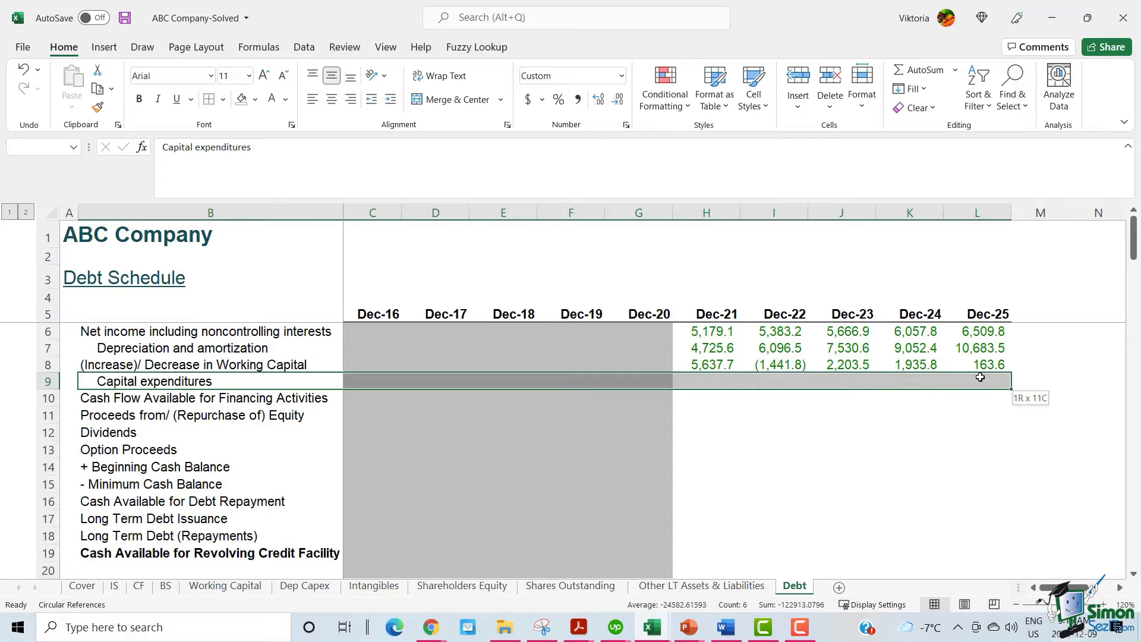
{"action": "left_click", "coordinate": [708, 380]}
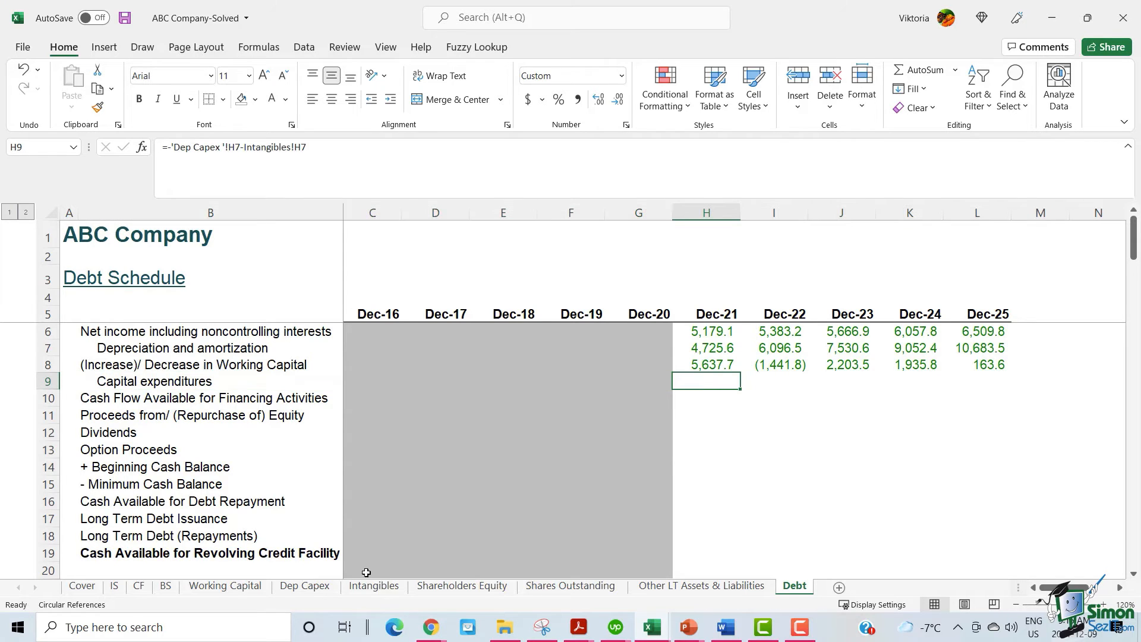
{"action": "left_click", "coordinate": [292, 591]}
{"action": "left_click", "coordinate": [380, 588]}
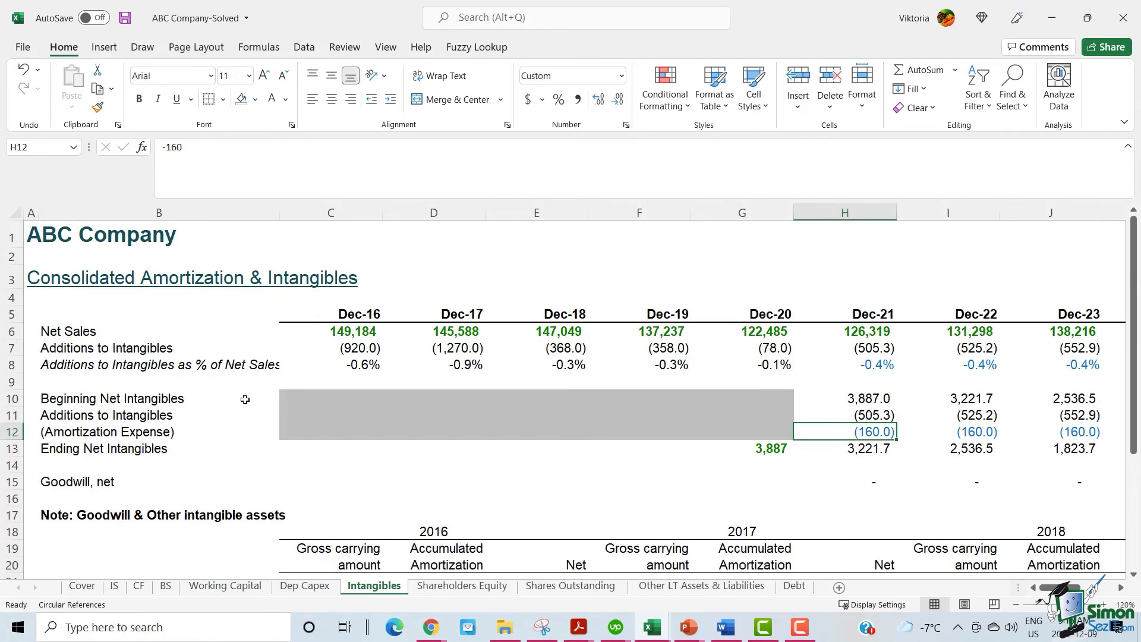
{"action": "left_click_drag", "start_coordinate": [877, 351], "coordinate": [1037, 348]}
{"action": "left_click", "coordinate": [794, 592]}
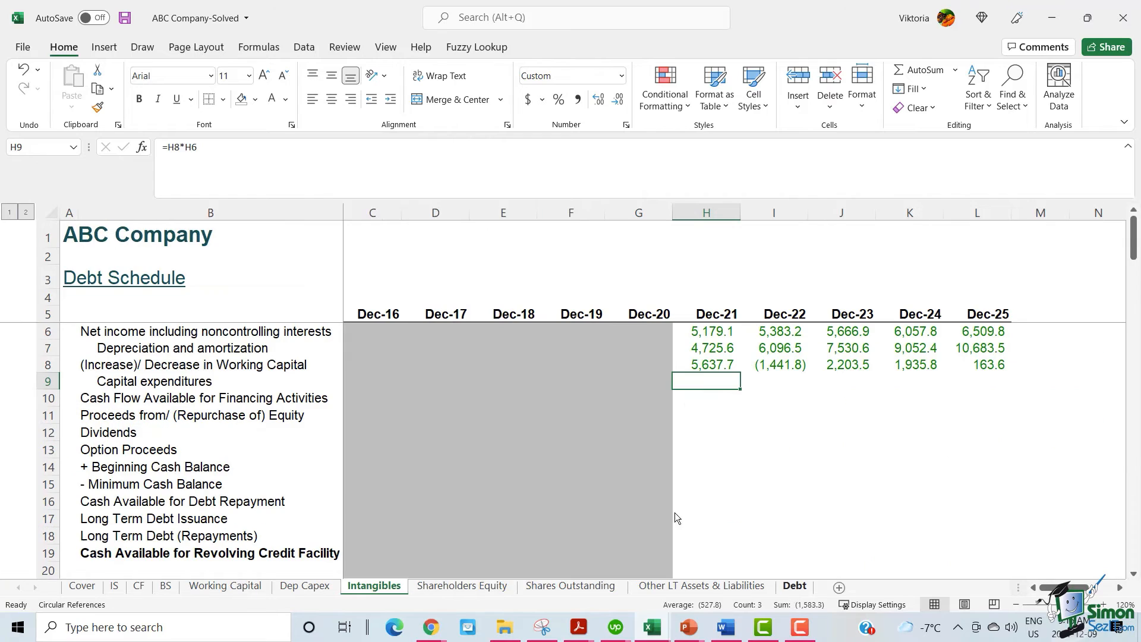
{"action": "left_click_drag", "start_coordinate": [704, 382], "coordinate": [862, 379]}
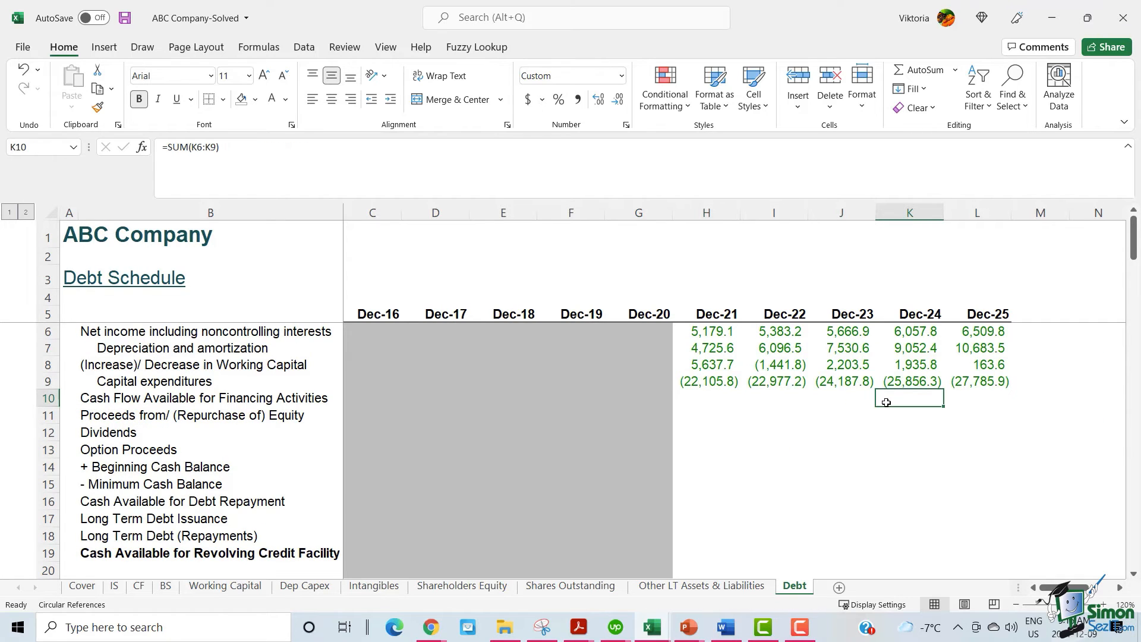
- Trace the Dec-24 capital expenditures formula in K9 to its sources in Dep Capex K7 and Intangibles K7
{"action": "left_click", "coordinate": [900, 385]}
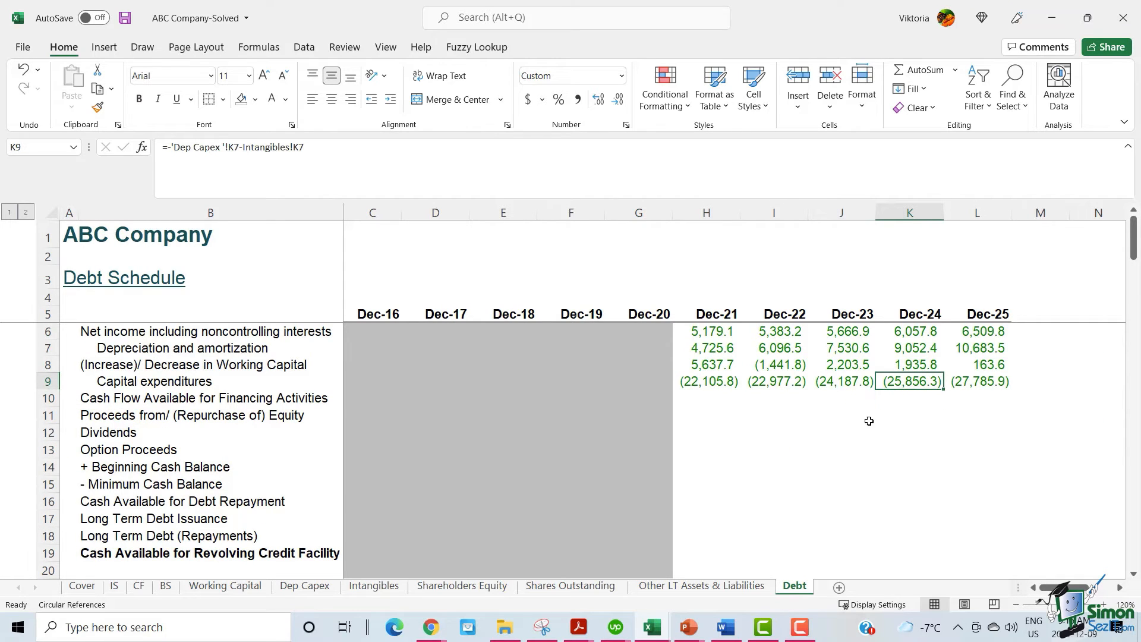
{"action": "left_click", "coordinate": [326, 591]}
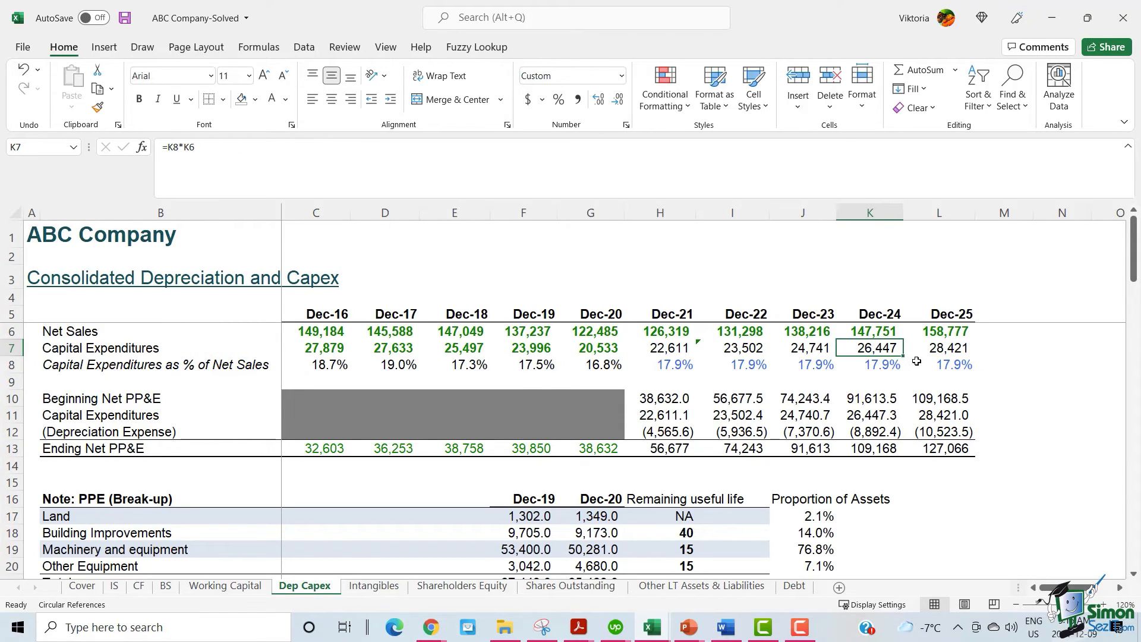
{"action": "left_click", "coordinate": [380, 590]}
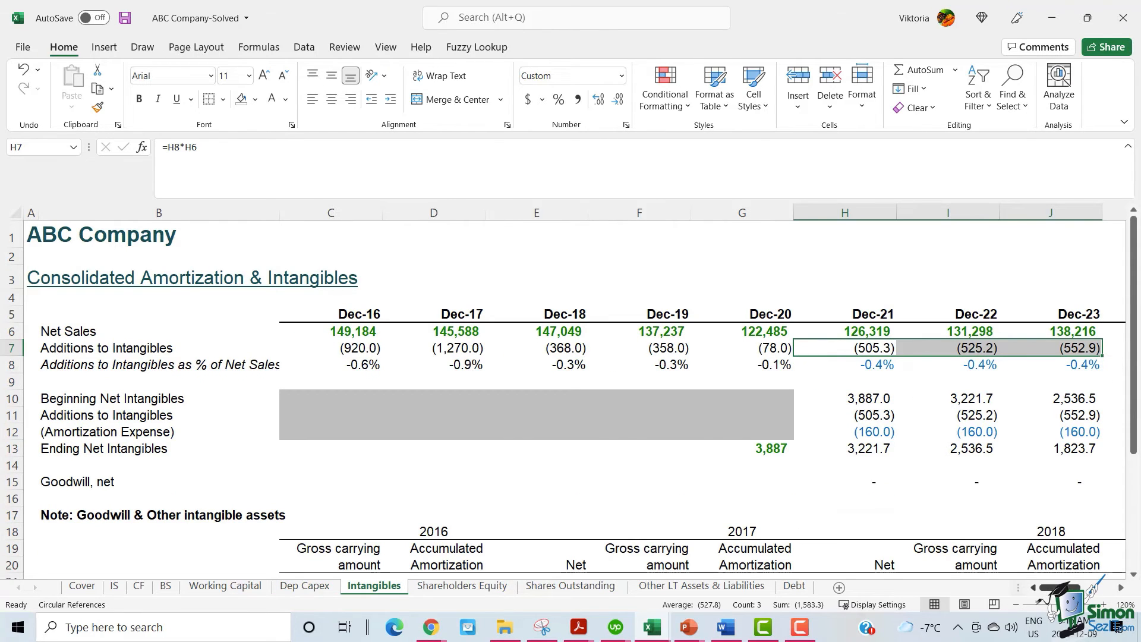
{"action": "scroll", "coordinate": [1100, 589], "scroll_direction": "right", "scroll_amount": 2}
{"action": "left_click", "coordinate": [927, 348]}
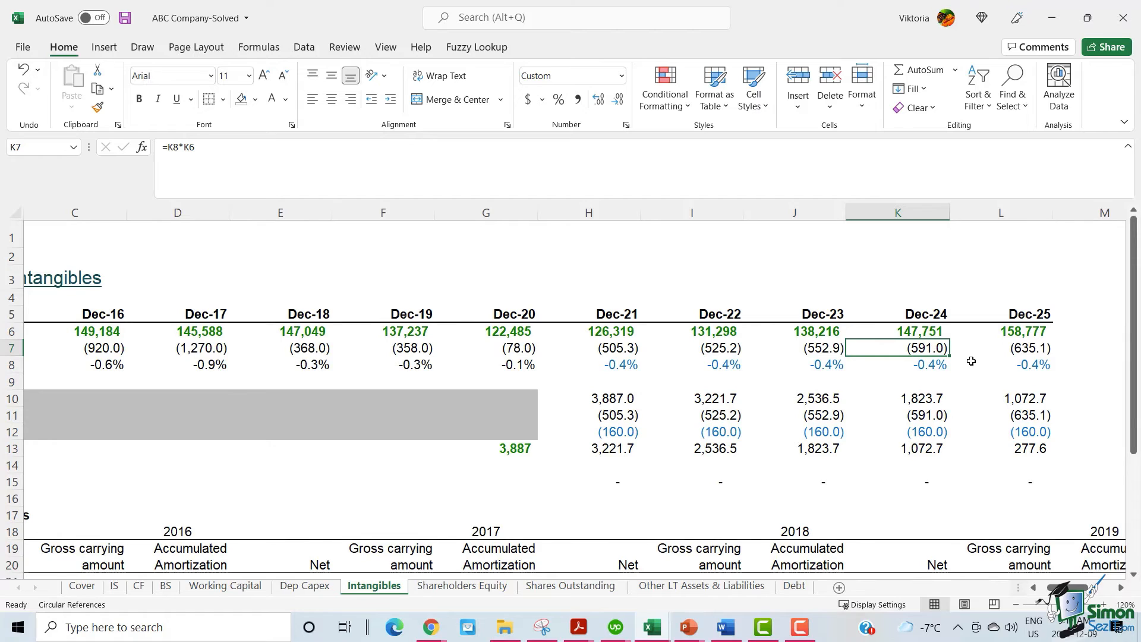
{"action": "left_click", "coordinate": [797, 585]}
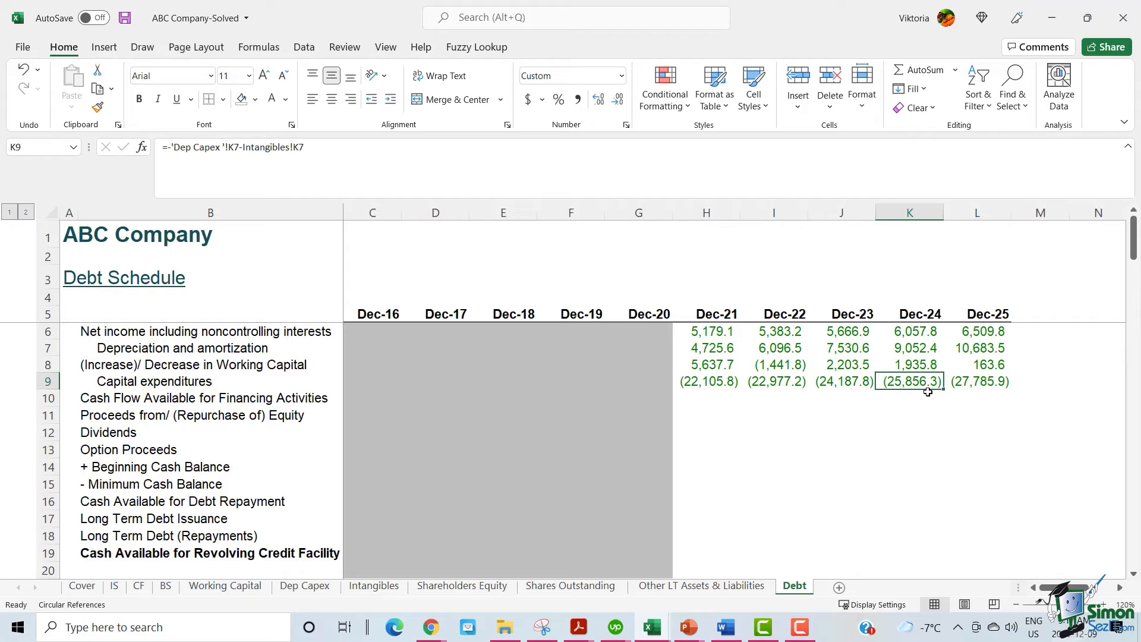
- Calculate Cash Flow Available for Financing Activities in H10 as =SUM(H6:H9) and extend the formula through L10
{"action": "left_click_drag", "start_coordinate": [701, 386], "coordinate": [705, 333]}
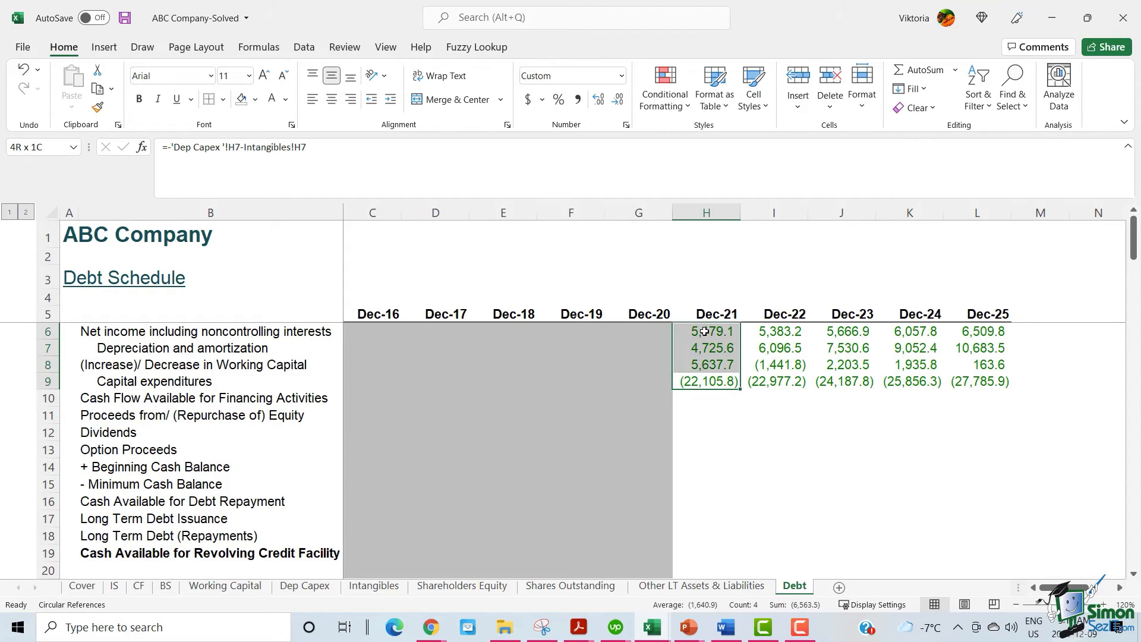
{"action": "left_click_drag", "start_coordinate": [689, 400], "coordinate": [970, 400]}
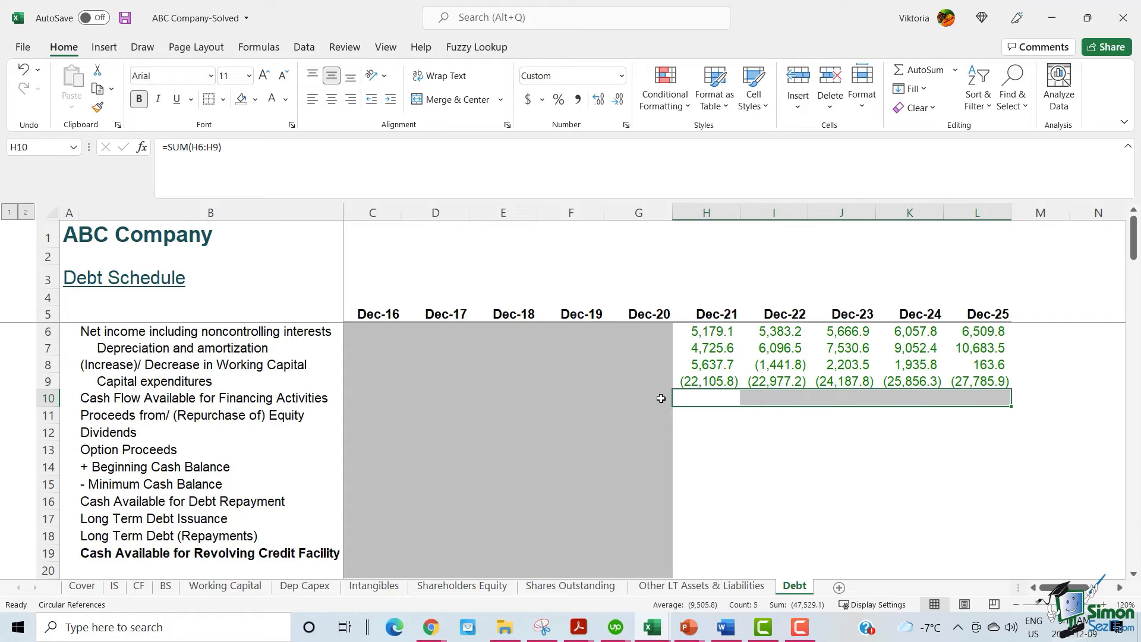
{"action": "left_click", "coordinate": [698, 399]}
{"action": "left_click", "coordinate": [286, 163]}
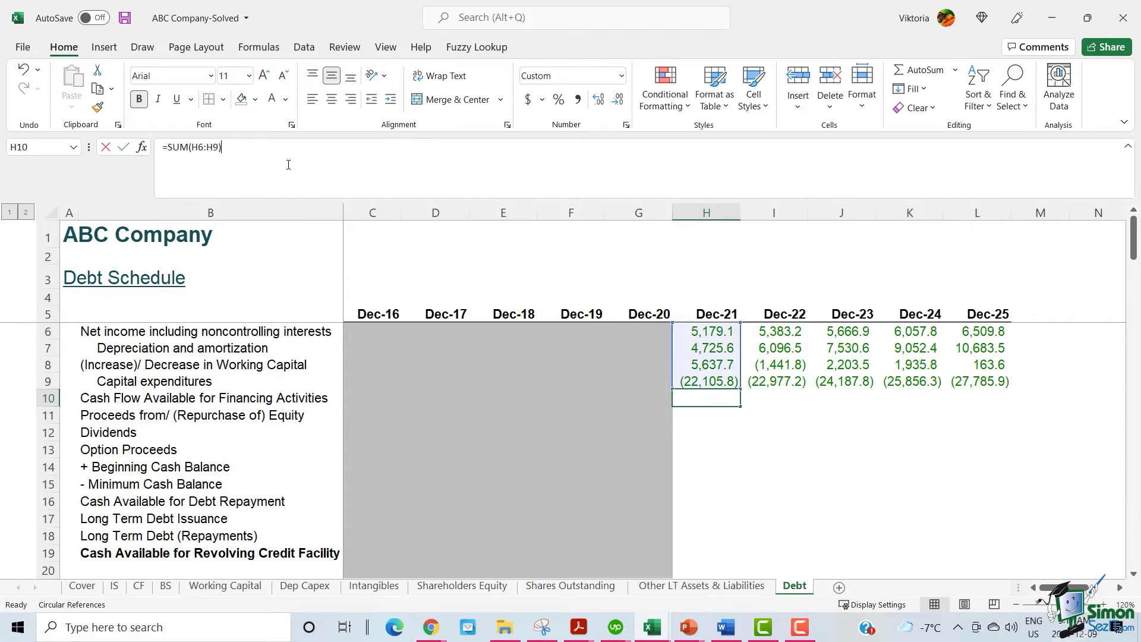
{"action": "key", "text": "ctrl+Return"}
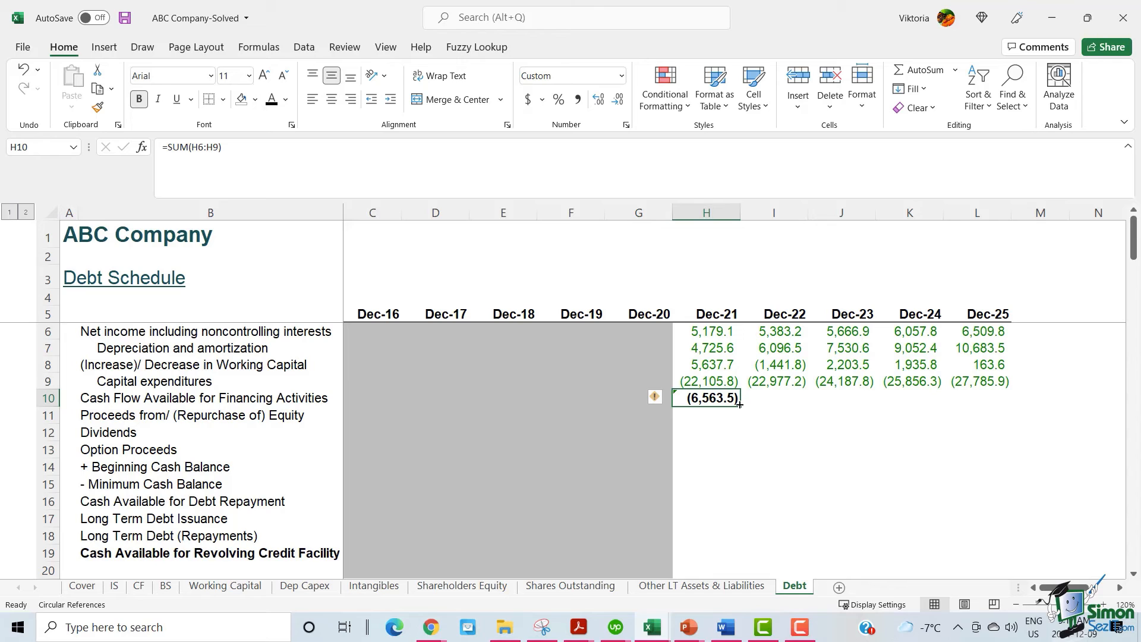
{"action": "left_click_drag", "start_coordinate": [740, 405], "coordinate": [997, 409]}
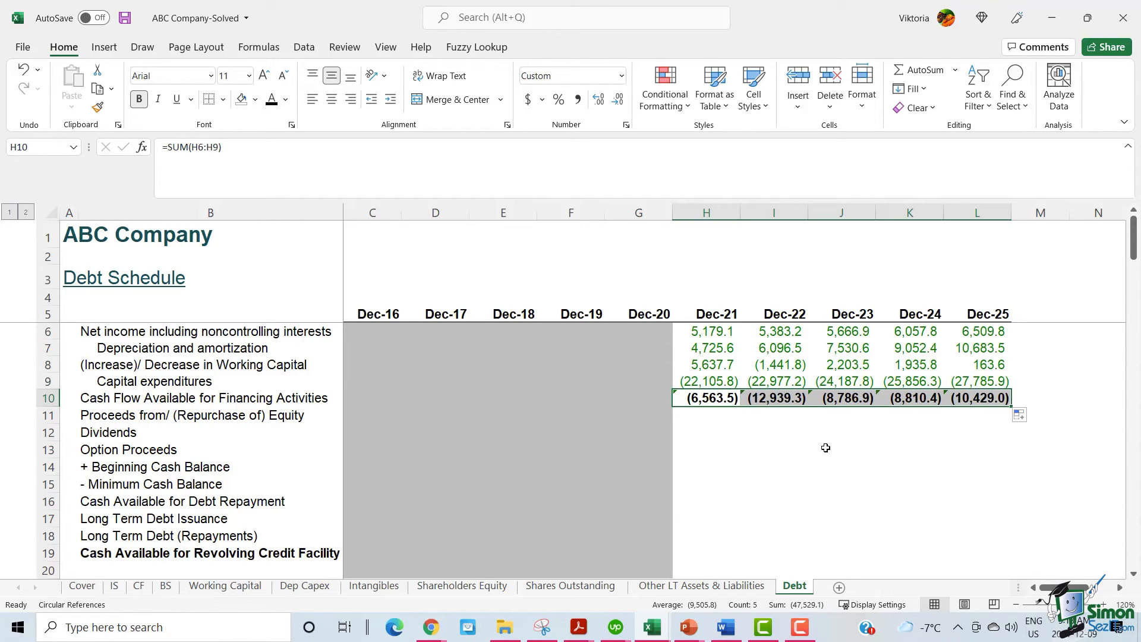
{"action": "left_click", "coordinate": [753, 434]}
- Fill Proceeds from/(Repurchase of) Equity for Dec-21 to Dec-25 in H11:L11 from Amount Repurchased, row 18 of Shareholders Equity (=-'Shareholders Equity'!H18)
{"action": "left_click", "coordinate": [704, 414]}
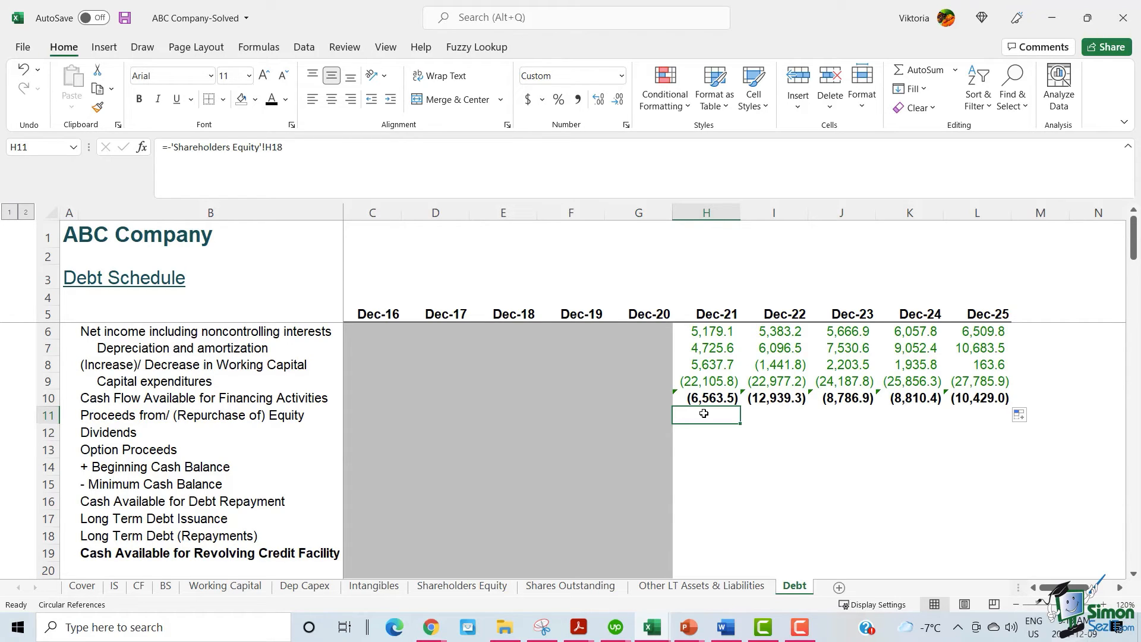
{"action": "left_click_drag", "start_coordinate": [238, 420], "coordinate": [975, 450]}
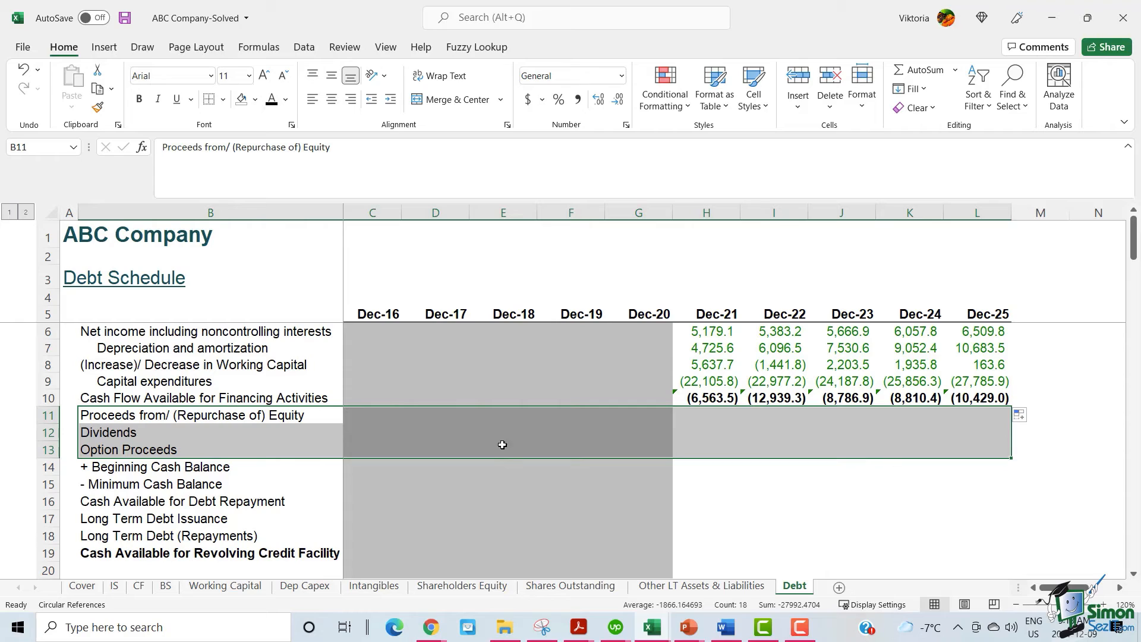
{"action": "left_click", "coordinate": [718, 415]}
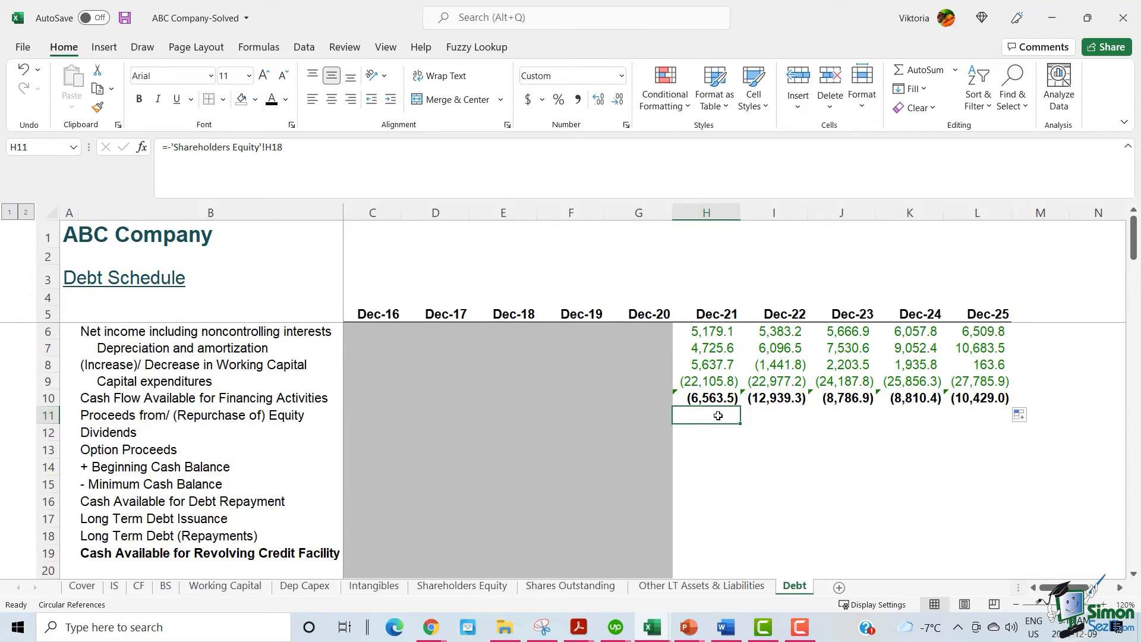
{"action": "left_click", "coordinate": [463, 590]}
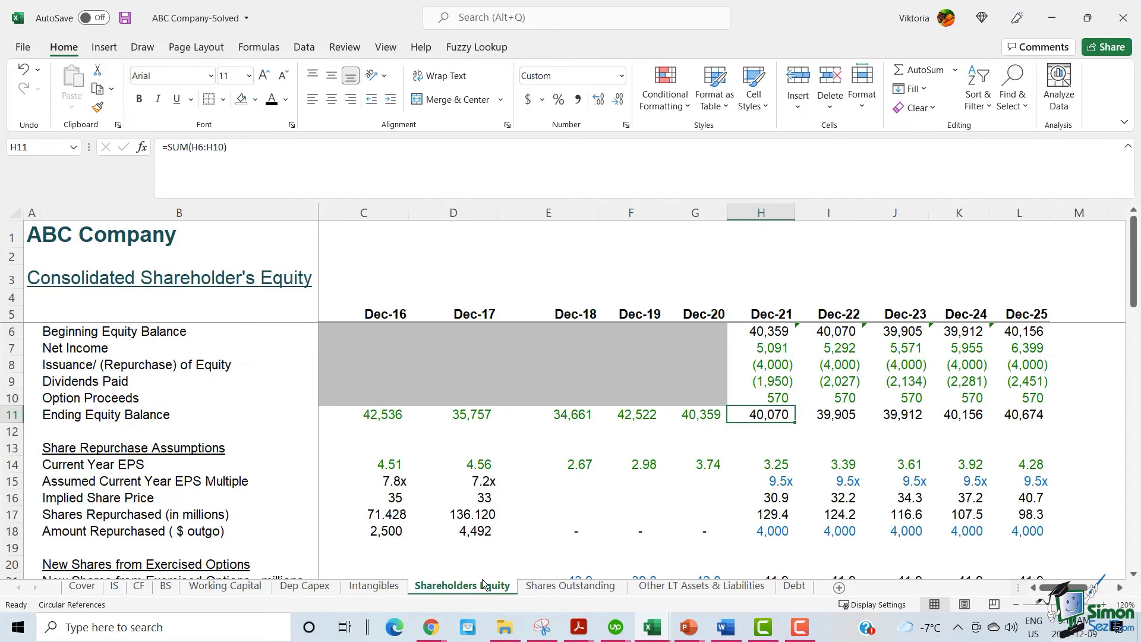
{"action": "left_click_drag", "start_coordinate": [766, 530], "coordinate": [1014, 531]}
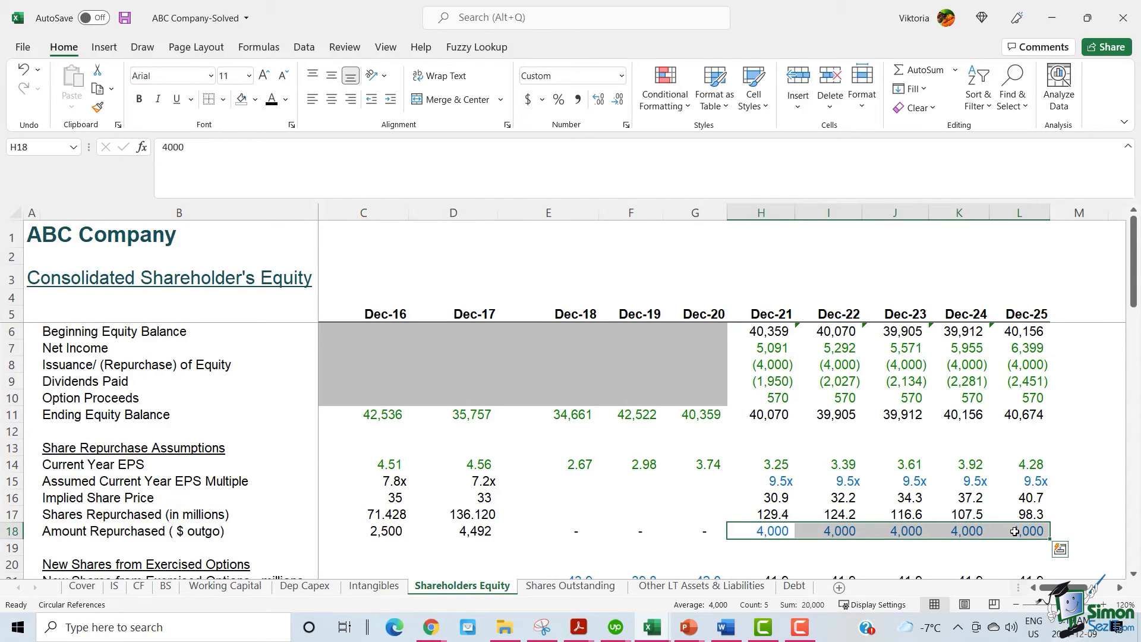
{"action": "right_click", "coordinate": [1014, 530]}
{"action": "left_click", "coordinate": [944, 164]}
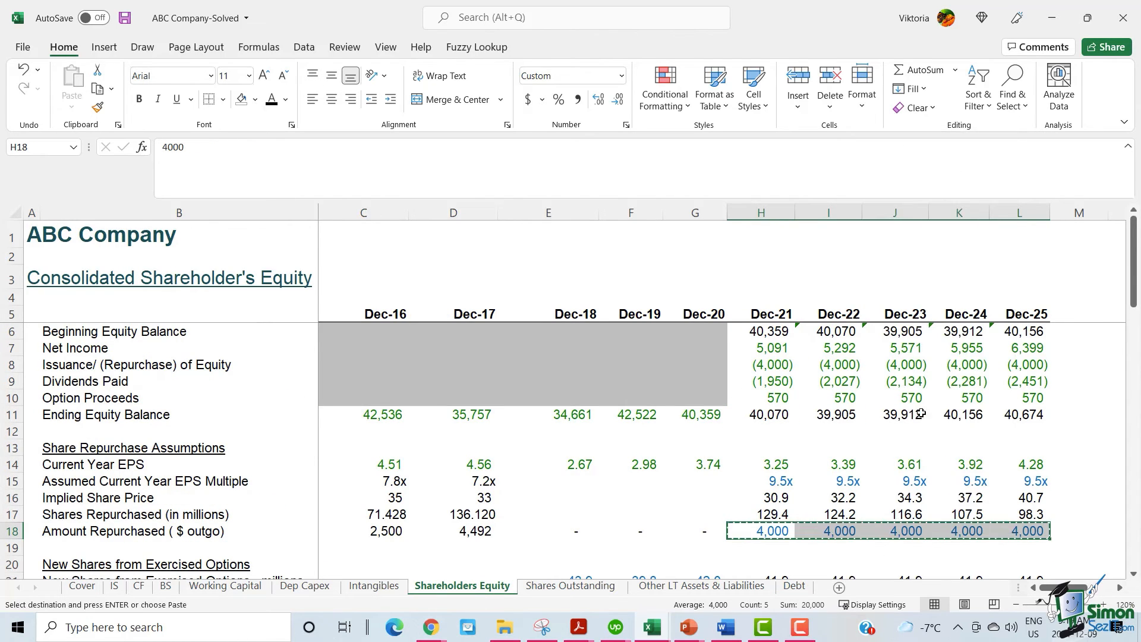
{"action": "left_click", "coordinate": [795, 586]}
{"action": "left_click_drag", "start_coordinate": [695, 416], "coordinate": [981, 416]}
- Fill Dividends for Dec-21 to Dec-25 in H12:L12 from Total Dividends Paid, row 30 of Shareholders Equity (=-'Shareholders Equity'!H30)
{"action": "left_click", "coordinate": [694, 436]}
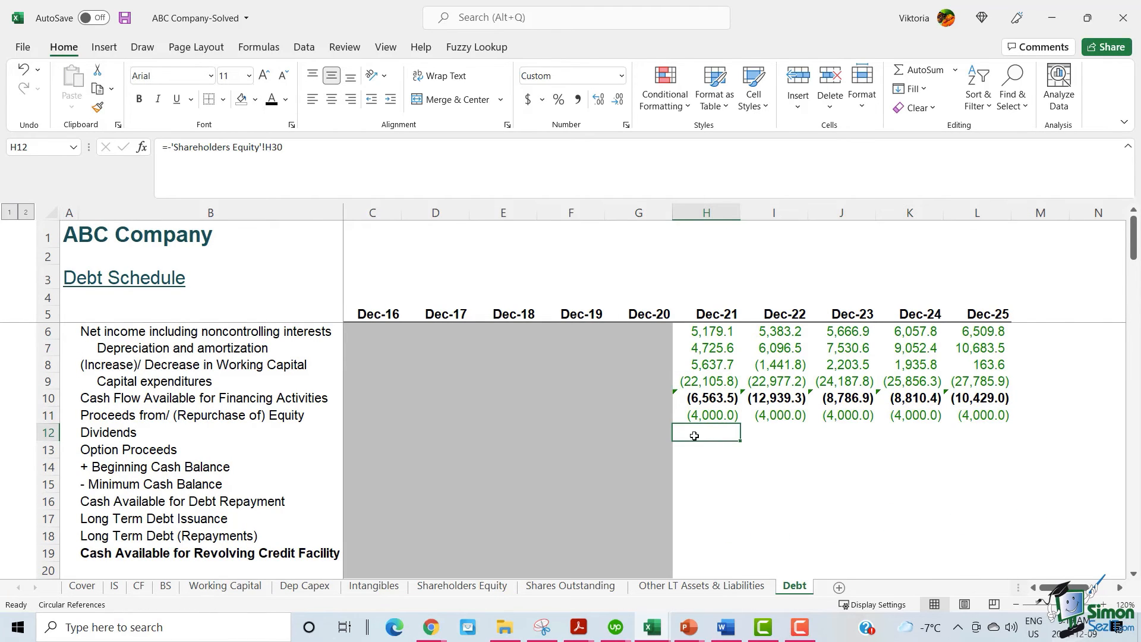
{"action": "mouse_move", "coordinate": [694, 436]}
{"action": "left_mouse_down"}
{"action": "mouse_move", "coordinate": [889, 439]}
{"action": "mouse_move", "coordinate": [707, 436]}
{"action": "left_mouse_up"}
{"action": "left_click", "coordinate": [442, 589]}
{"action": "left_click_drag", "start_coordinate": [761, 498], "coordinate": [1013, 501]}
{"action": "right_click", "coordinate": [1012, 500]}
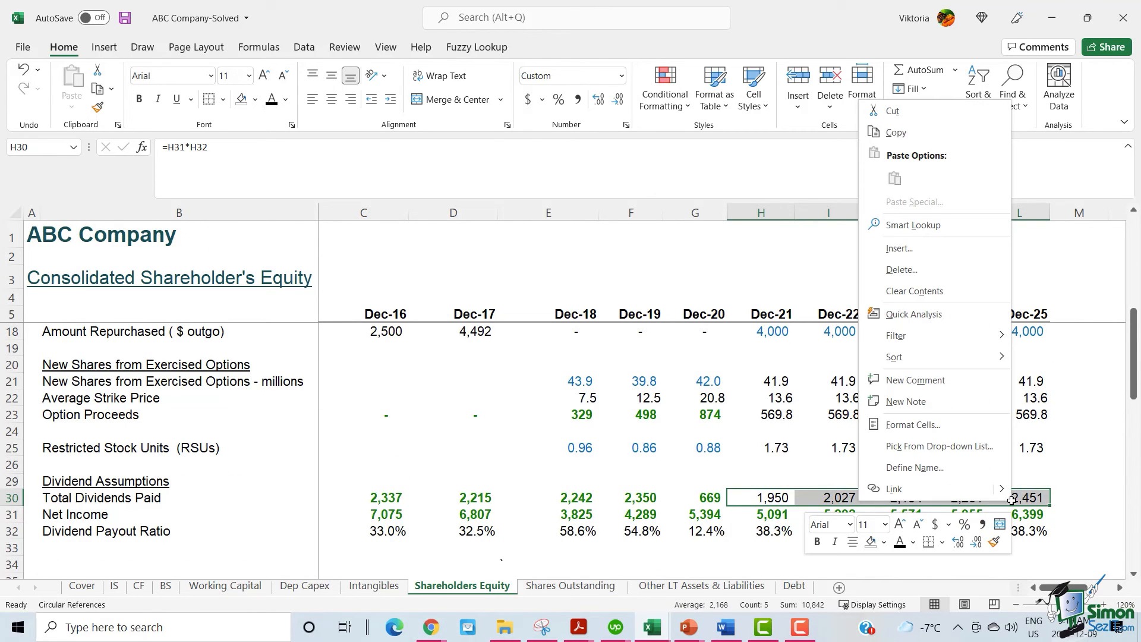
{"action": "left_click", "coordinate": [904, 138]}
{"action": "left_click", "coordinate": [794, 587]}
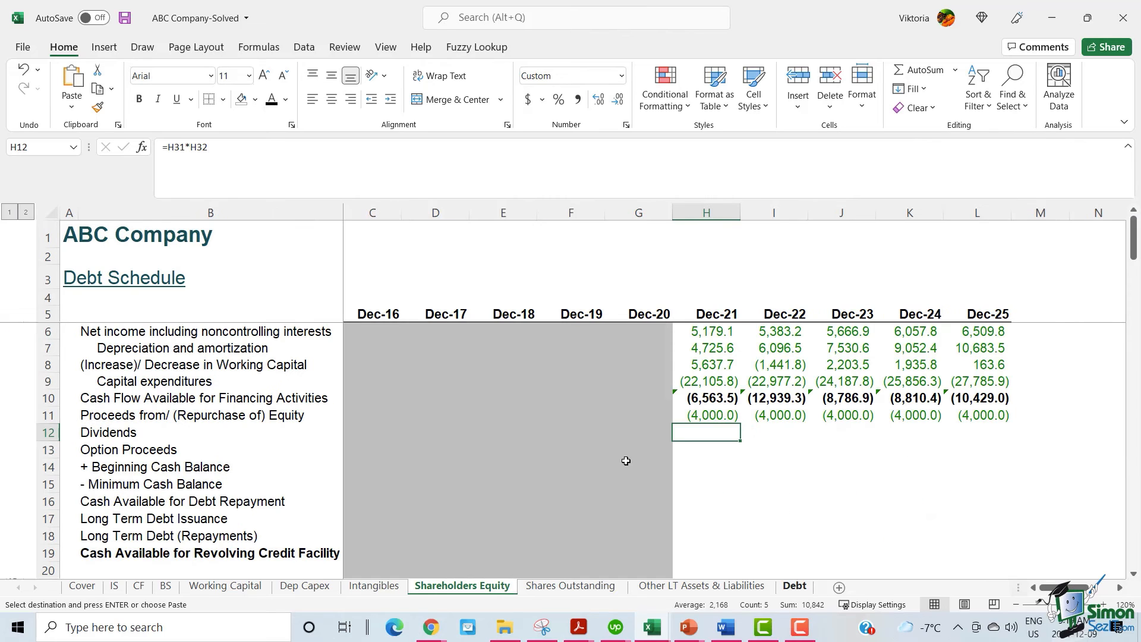
{"action": "left_click_drag", "start_coordinate": [706, 434], "coordinate": [988, 434]}
{"action": "key", "text": "Return"}
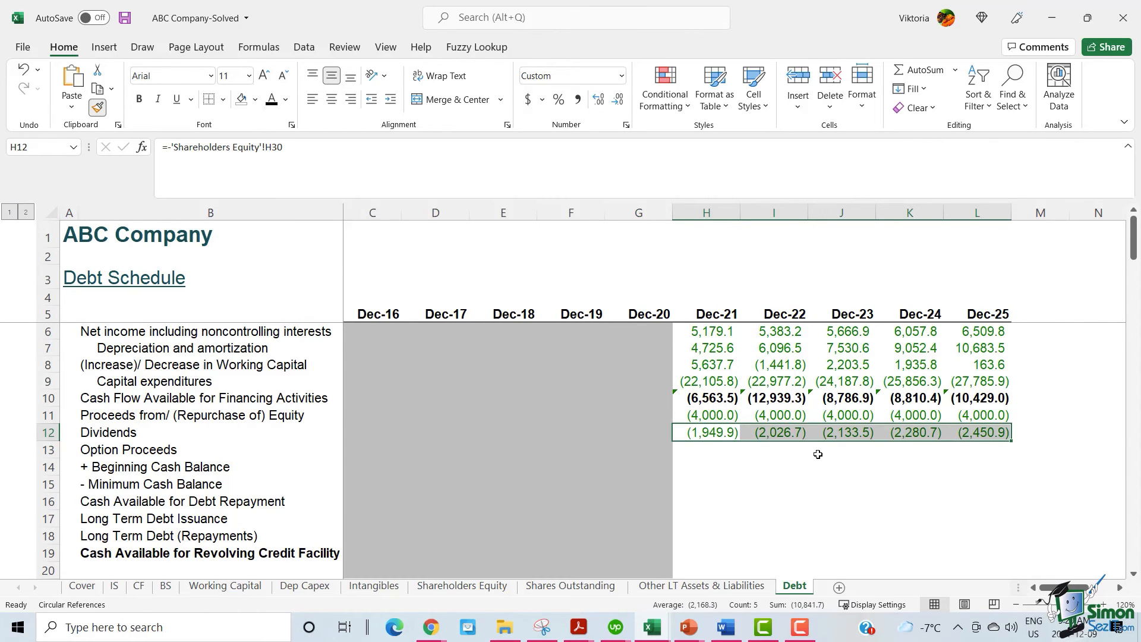
- Fill Option Proceeds for Dec-21 to Dec-25 in H13:L13, linked to row 23 of the Shareholders Equity sheet (='Shareholders Equity'!H23)
{"action": "left_click", "coordinate": [709, 450]}
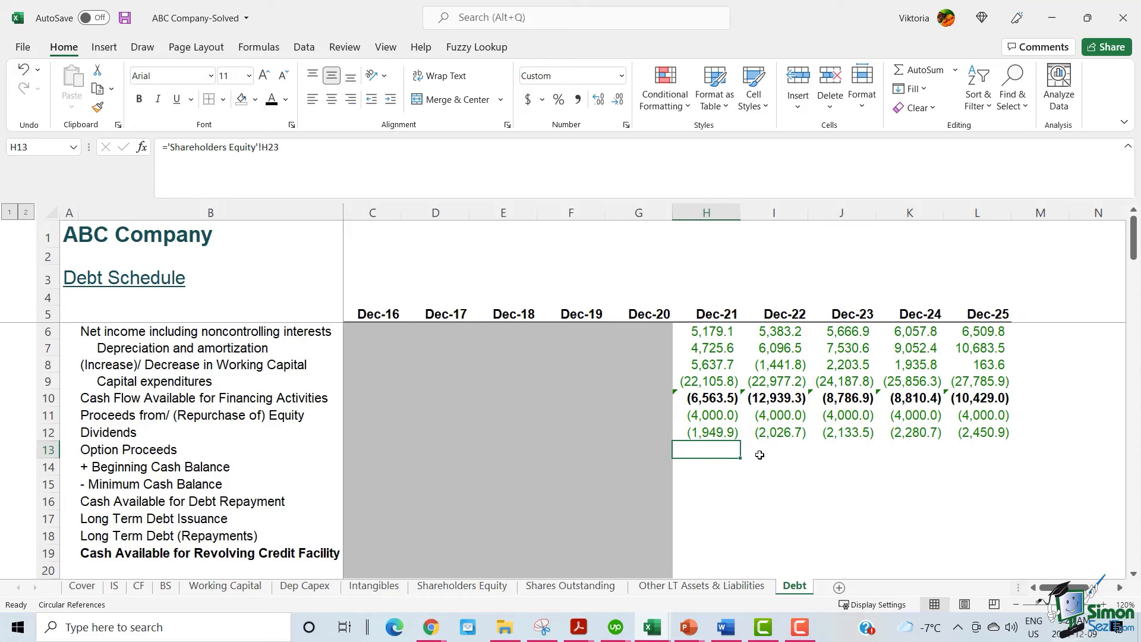
{"action": "left_click_drag", "start_coordinate": [730, 454], "coordinate": [979, 454]}
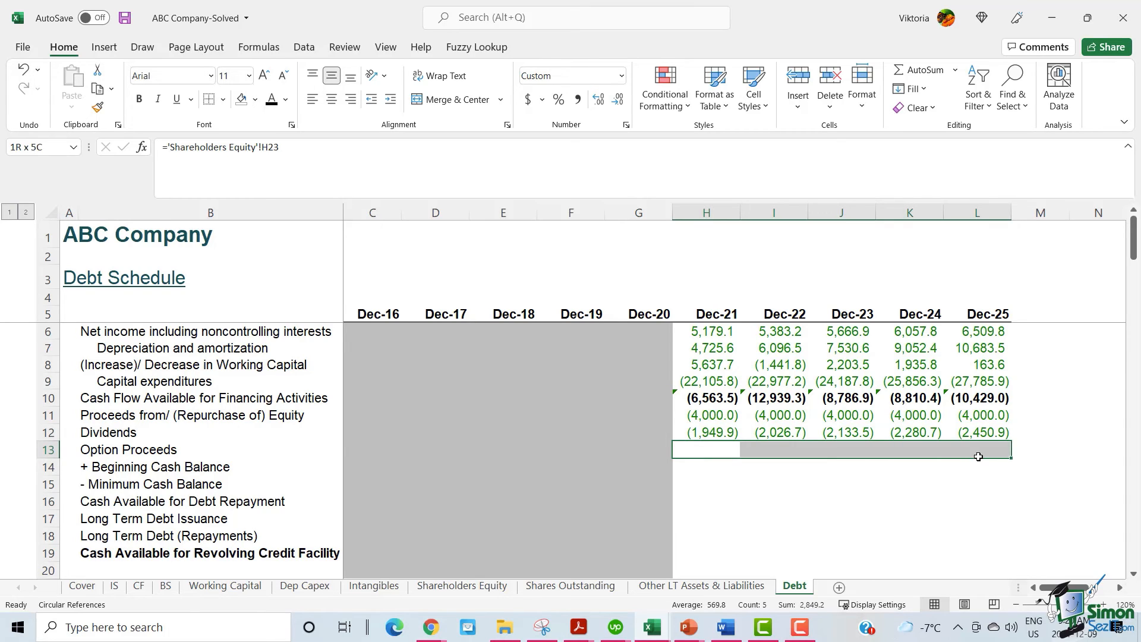
{"action": "left_click", "coordinate": [469, 591]}
{"action": "left_click_drag", "start_coordinate": [766, 415], "coordinate": [993, 414]}
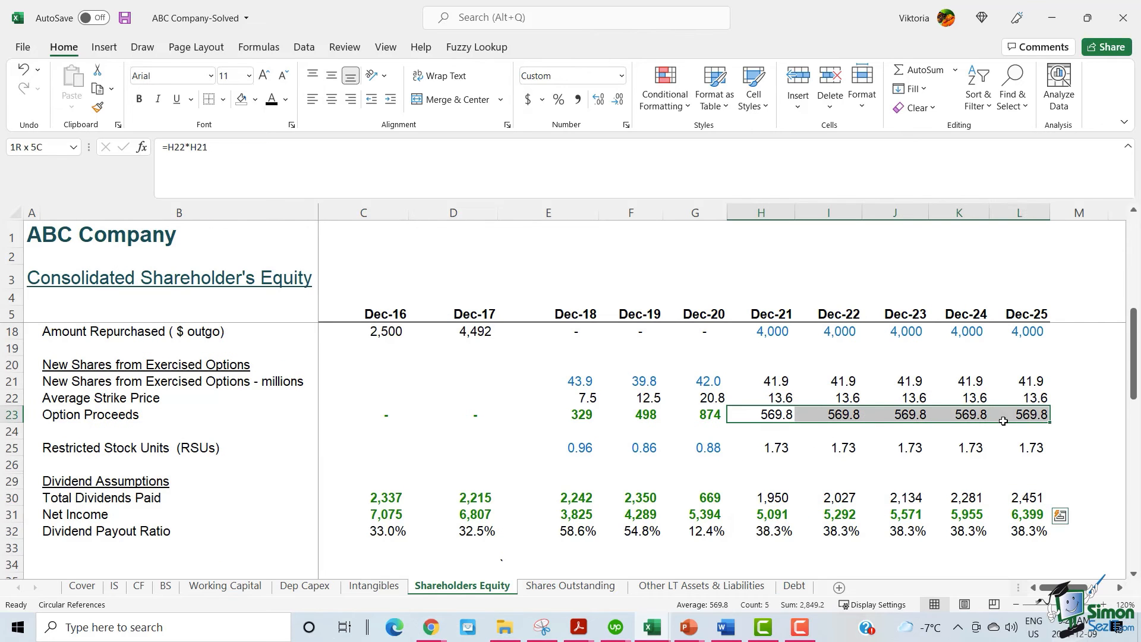
{"action": "right_click", "coordinate": [993, 414]}
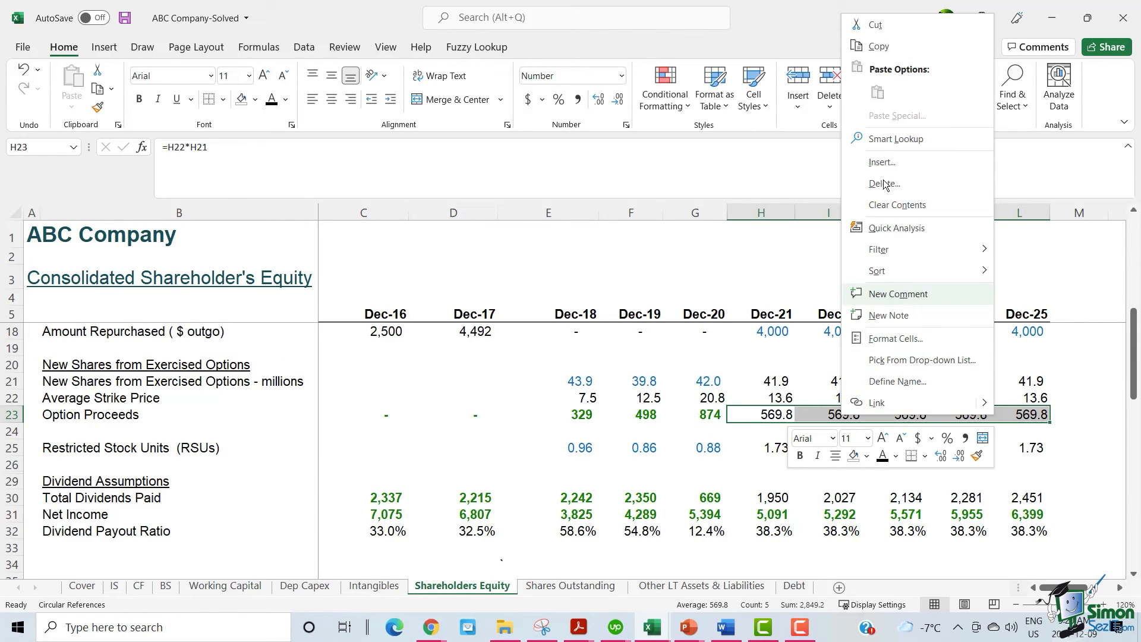
{"action": "left_click", "coordinate": [910, 48]}
{"action": "left_click", "coordinate": [795, 586]}
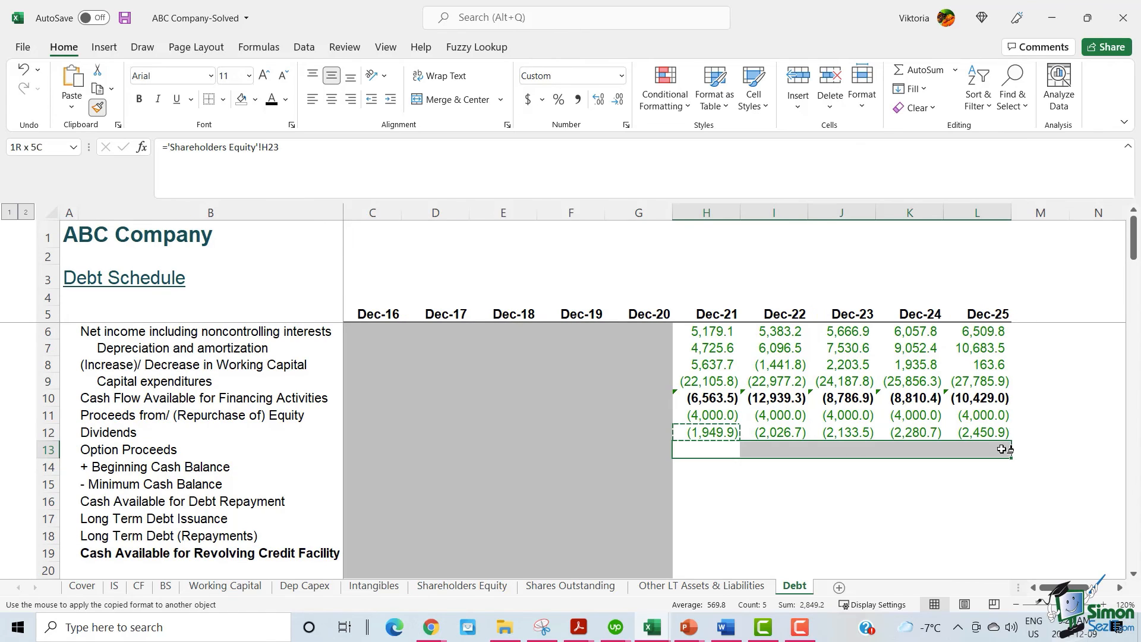
{"action": "key", "text": "ctrl+v"}
- Fill the Dec-21 Beginning Cash Balance in H14 with Dec-20 cash and cash equivalents from the balance sheet (=BS!G8)
{"action": "left_click", "coordinate": [203, 467]}
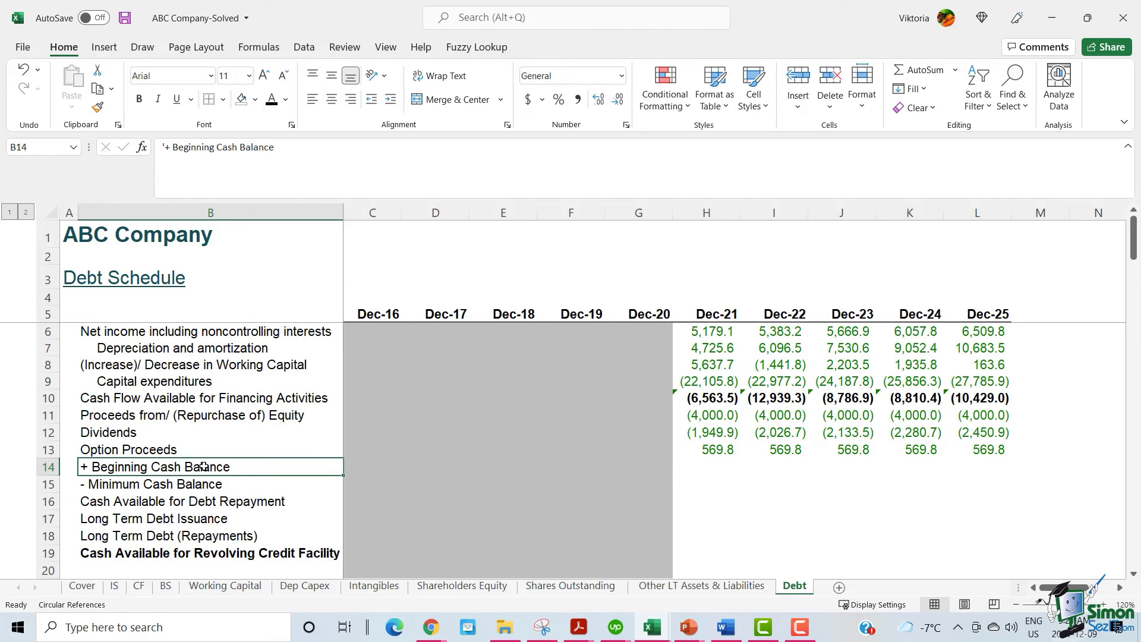
{"action": "left_click", "coordinate": [706, 464]}
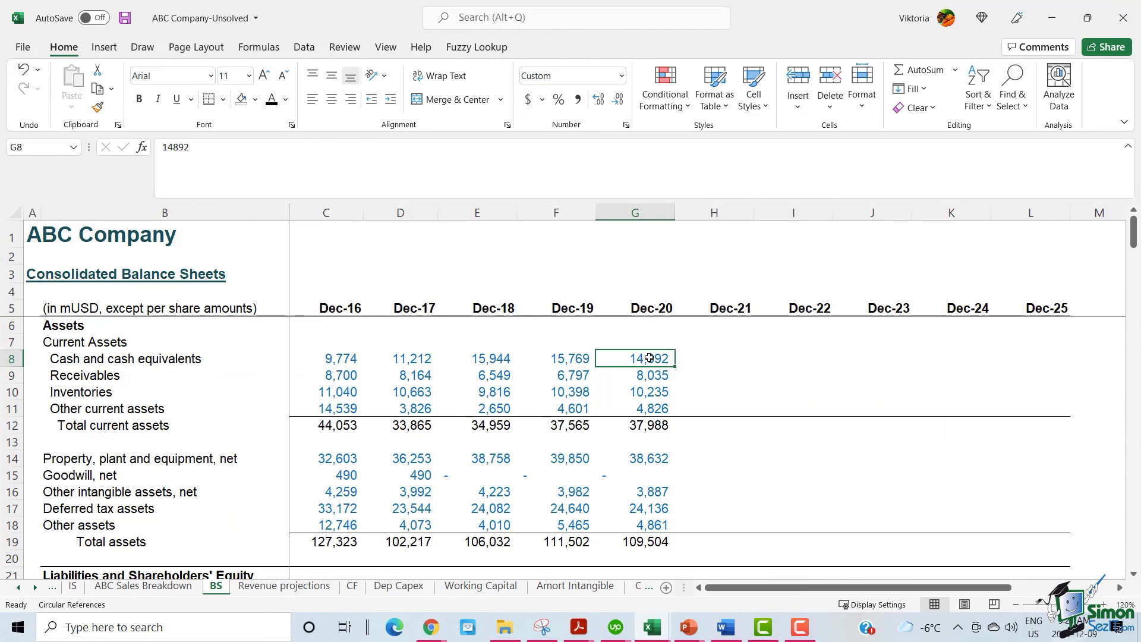
{"action": "right_click", "coordinate": [648, 358]}
{"action": "left_click", "coordinate": [691, 244]}
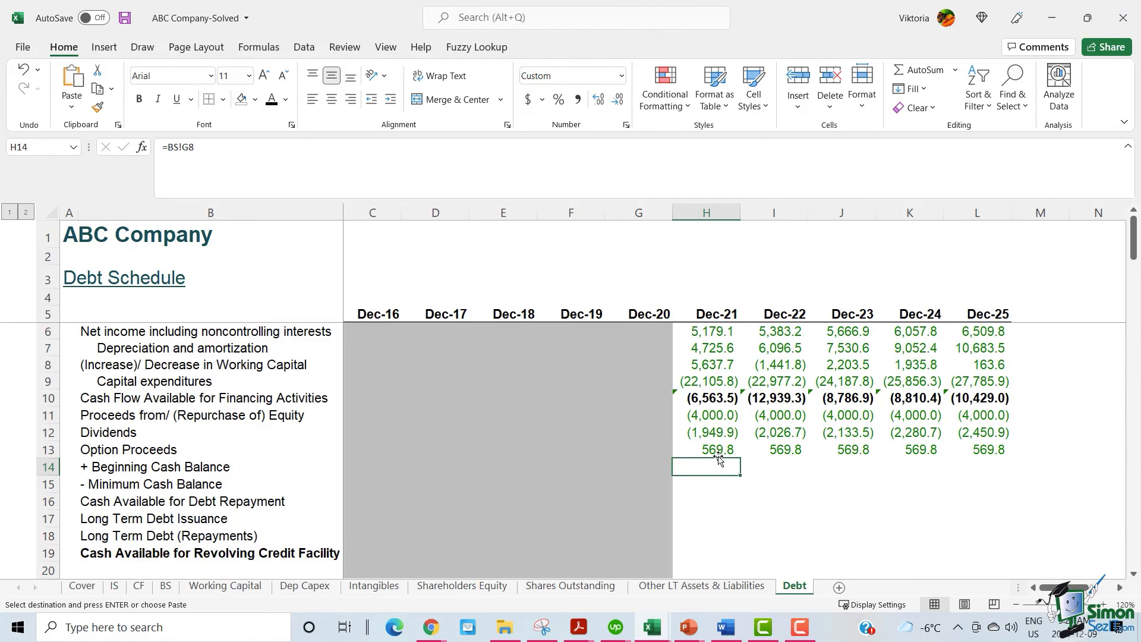
{"action": "key", "text": "ctrl+v"}
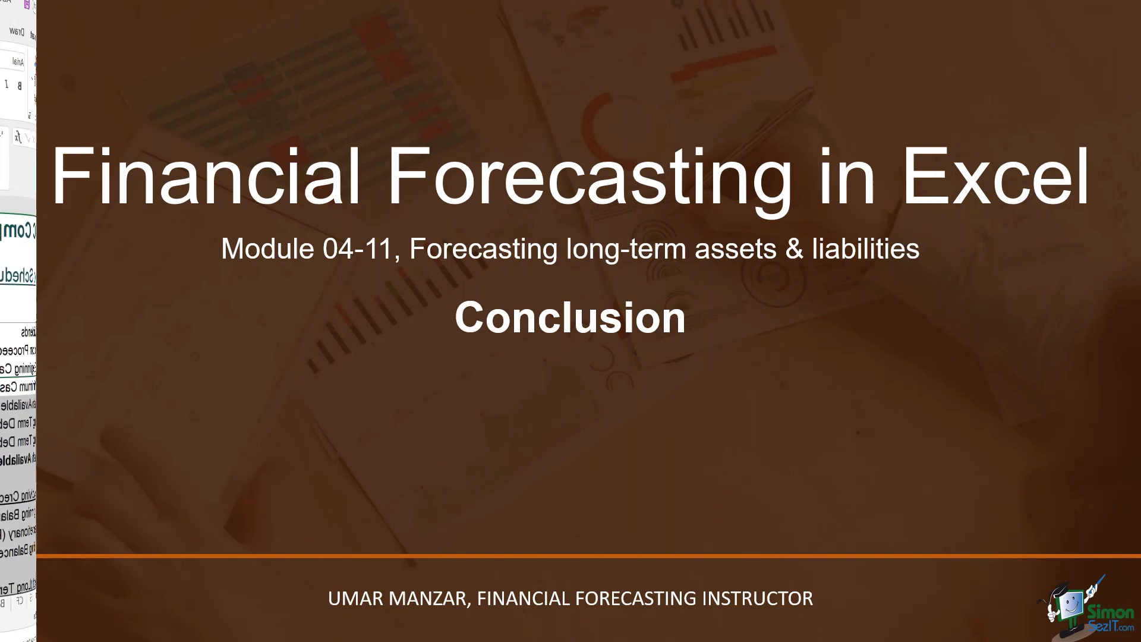